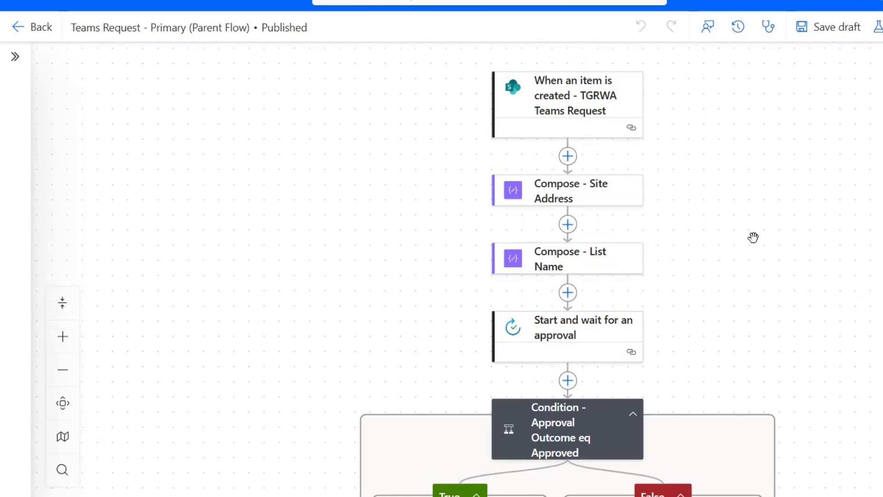
# Examine the Teams Request parent flow from its SharePoint trigger down through the chain of child flow actions.
pyautogui.scroll(-6, 751, 242)
pyautogui.scroll(6, 751, 242)
pyautogui.scroll(-5, 719, 249)
pyautogui.scroll(-15, 718, 250)
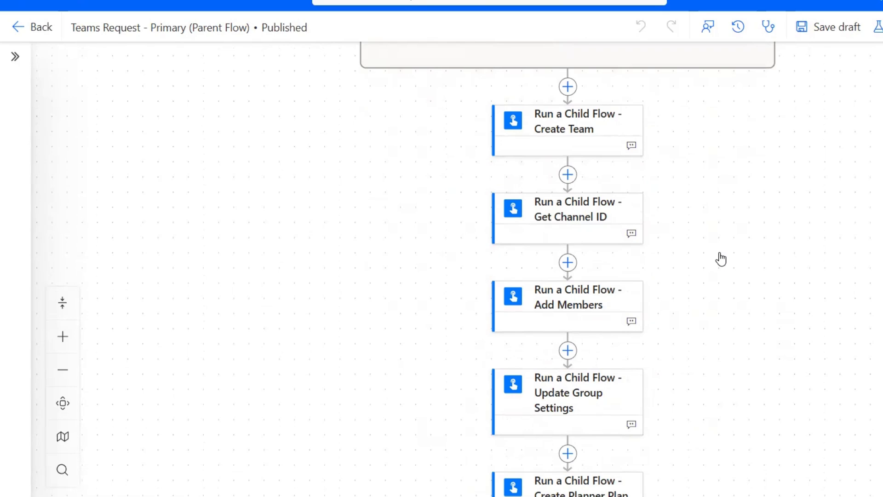
pyautogui.scroll(-5, 721, 259)
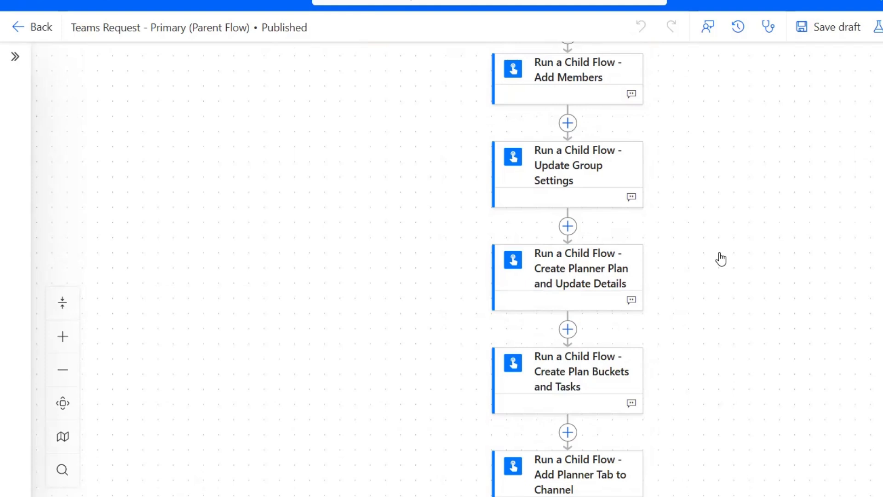
pyautogui.scroll(-1, 721, 258)
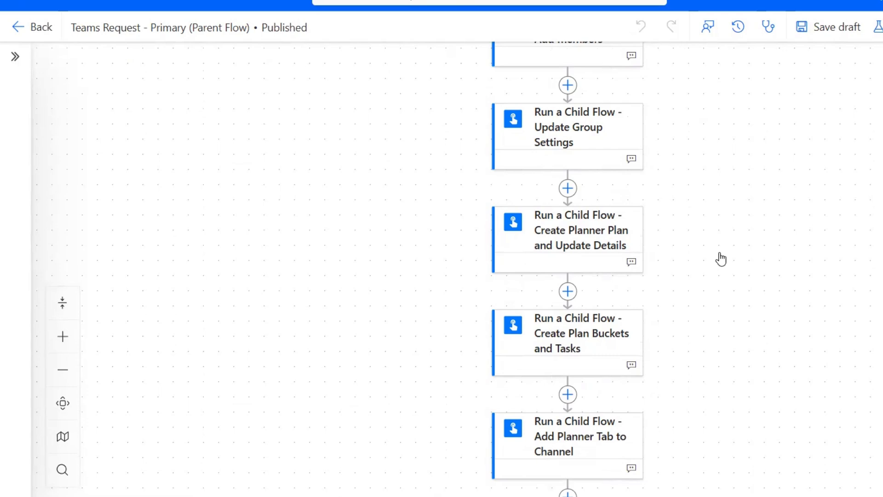
pyautogui.scroll(-3, 721, 259)
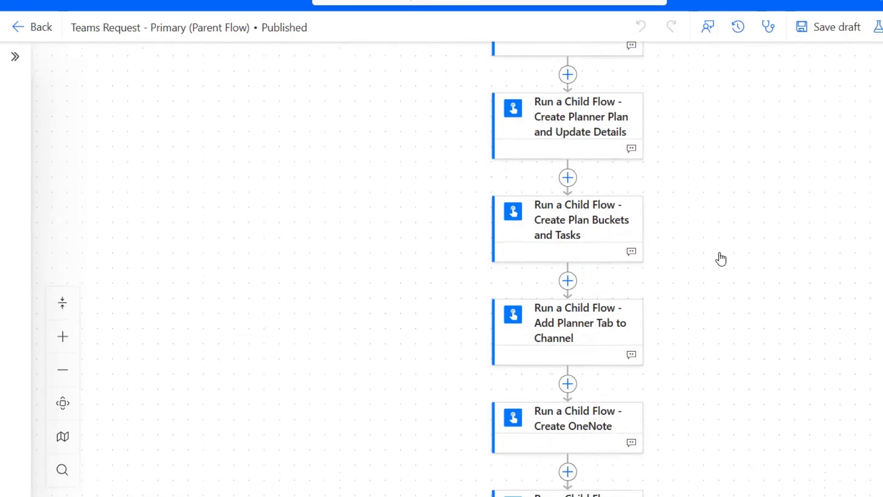
pyautogui.scroll(-5, 720, 259)
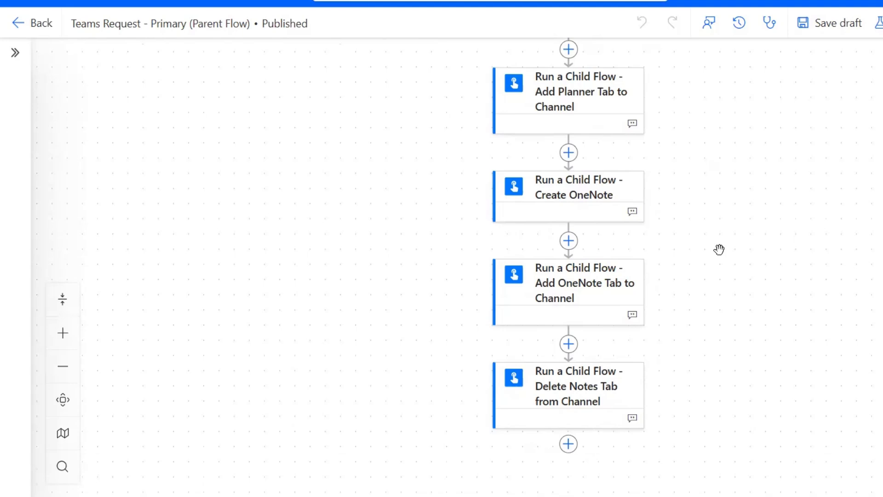
# Review the flow's trigger, approval action, the approval condition's True and False branches, and the first child flow actions.
pyautogui.scroll(18, 719, 249)
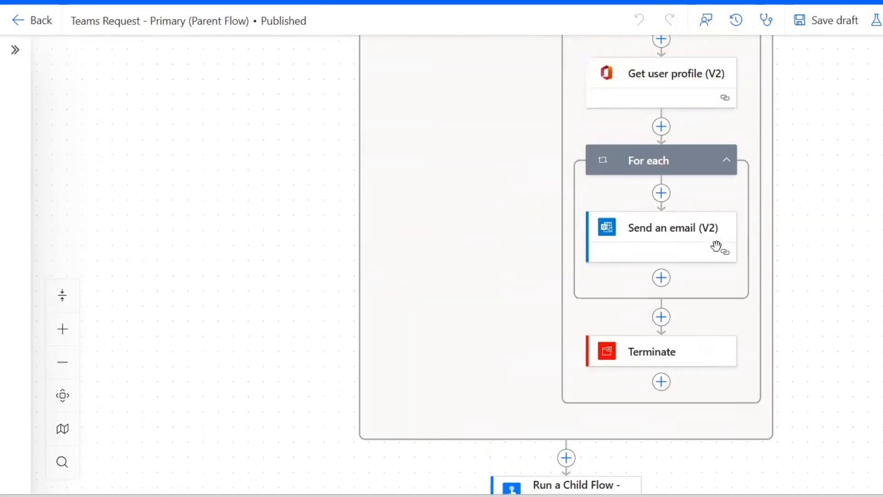
pyautogui.scroll(6, 719, 252)
pyautogui.scroll(2, 835, 286)
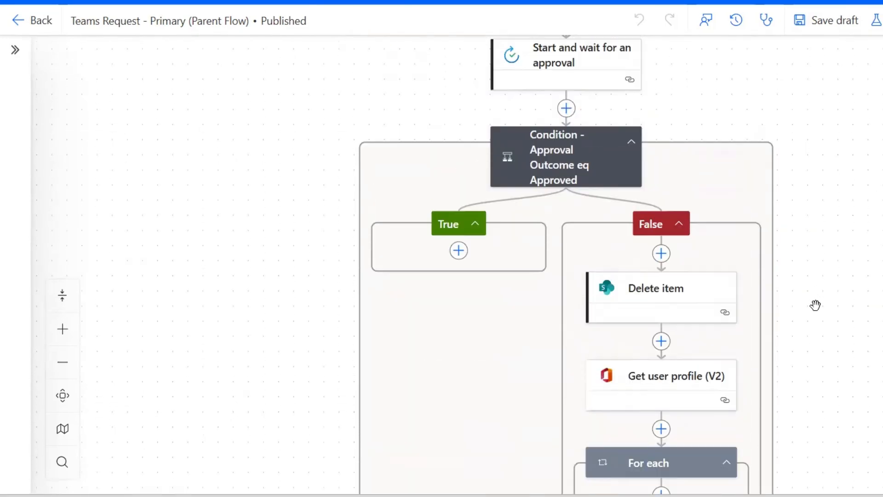
pyautogui.scroll(4, 812, 210)
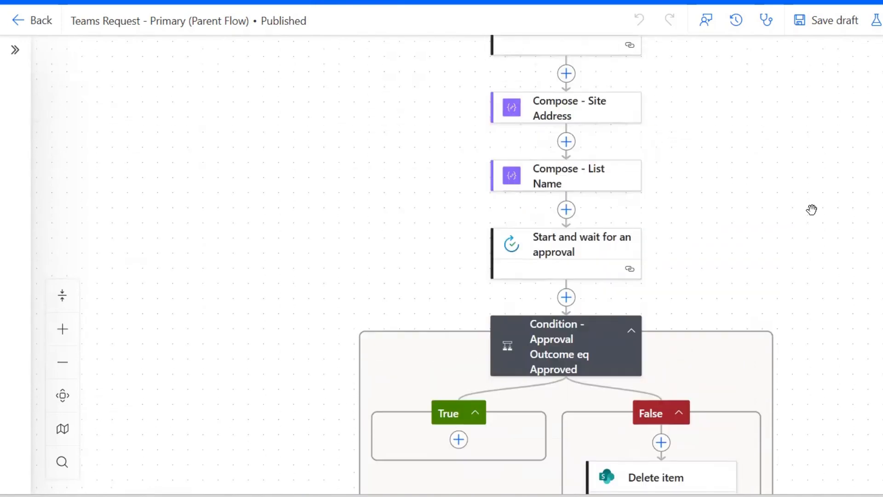
pyautogui.scroll(2, 812, 210)
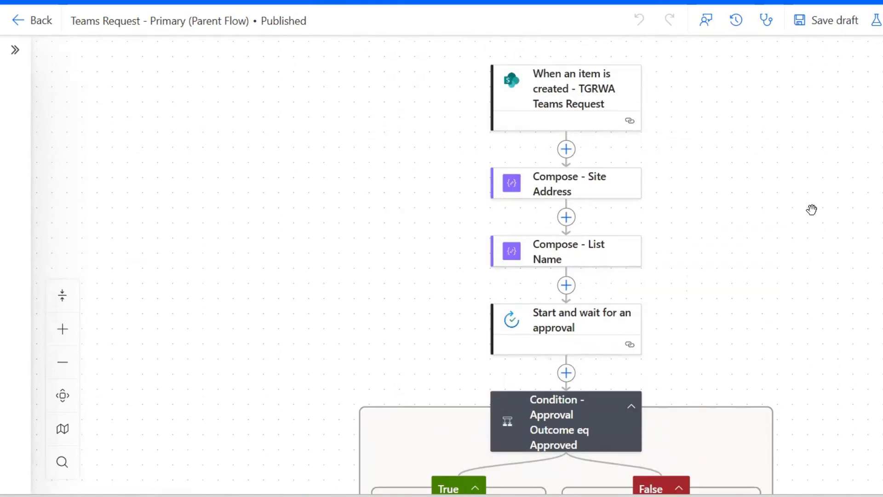
pyautogui.scroll(-6, 839, 232)
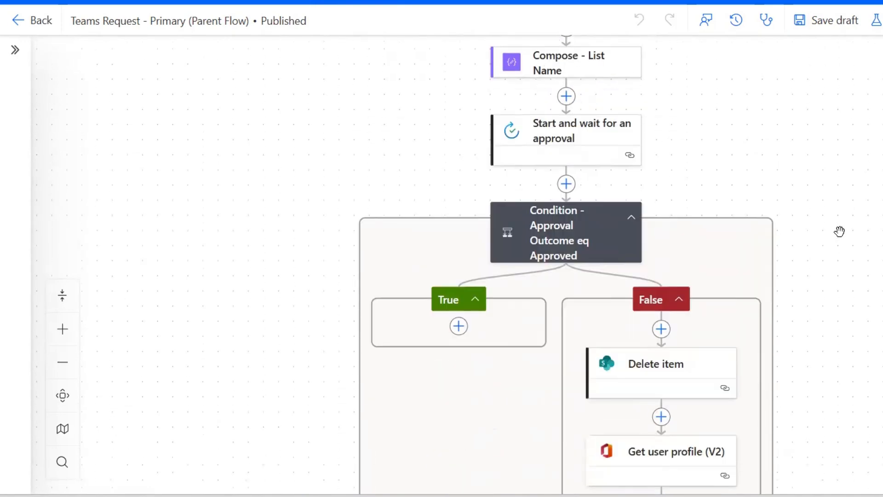
pyautogui.scroll(-2, 839, 231)
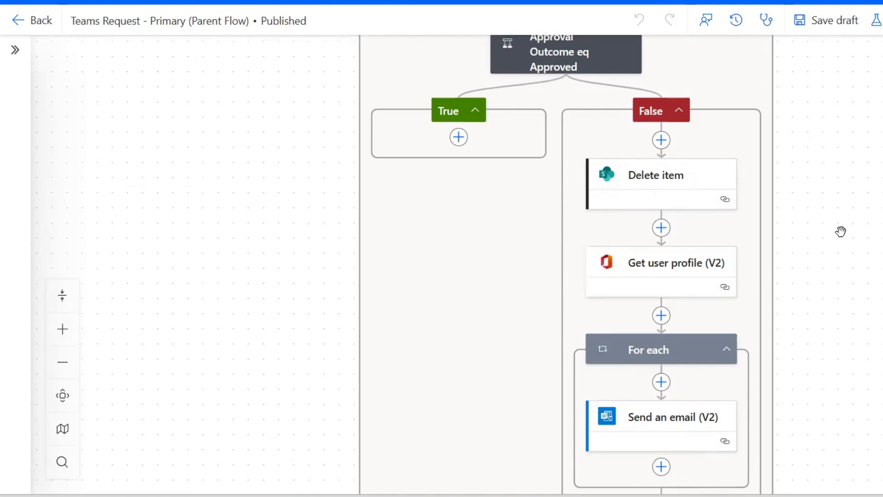
pyautogui.scroll(9, 834, 230)
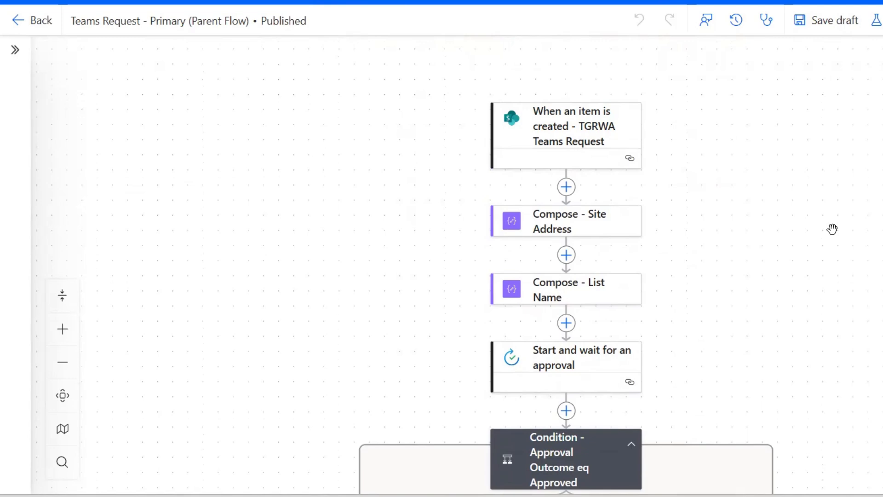
pyautogui.scroll(-2, 833, 229)
pyautogui.scroll(-4, 832, 228)
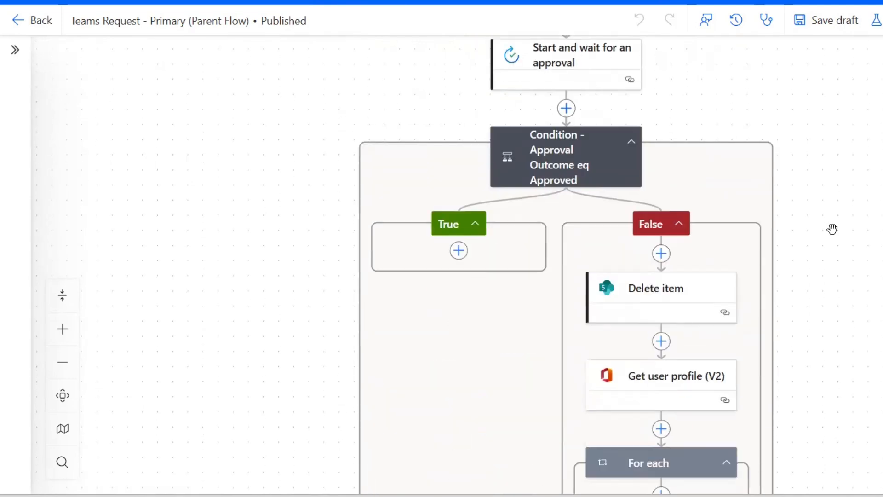
pyautogui.scroll(7, 833, 228)
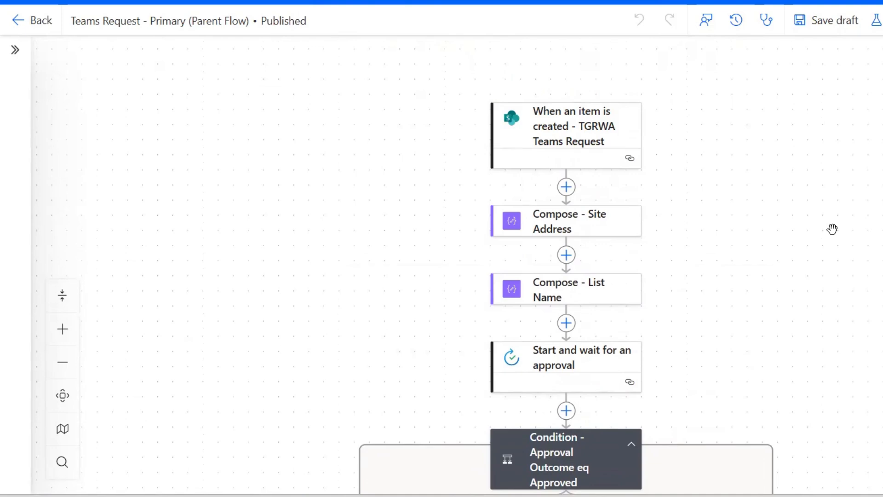
pyautogui.scroll(-20, 833, 229)
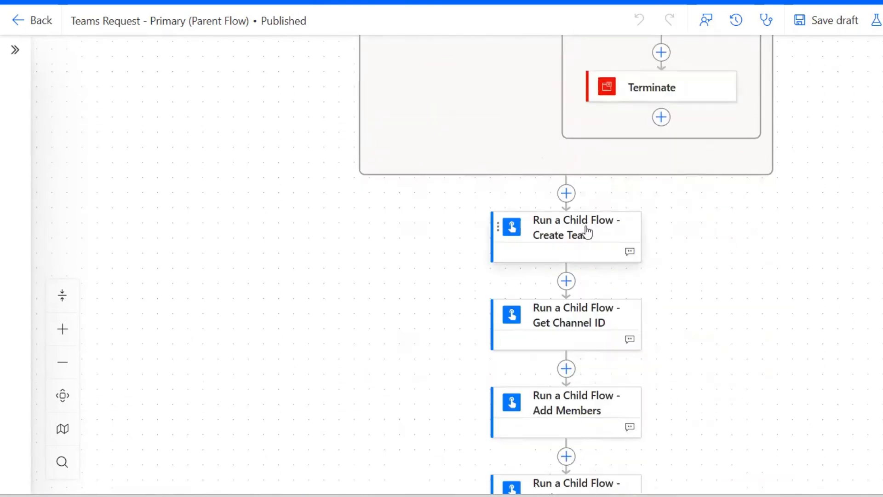
pyautogui.scroll(-3, 589, 232)
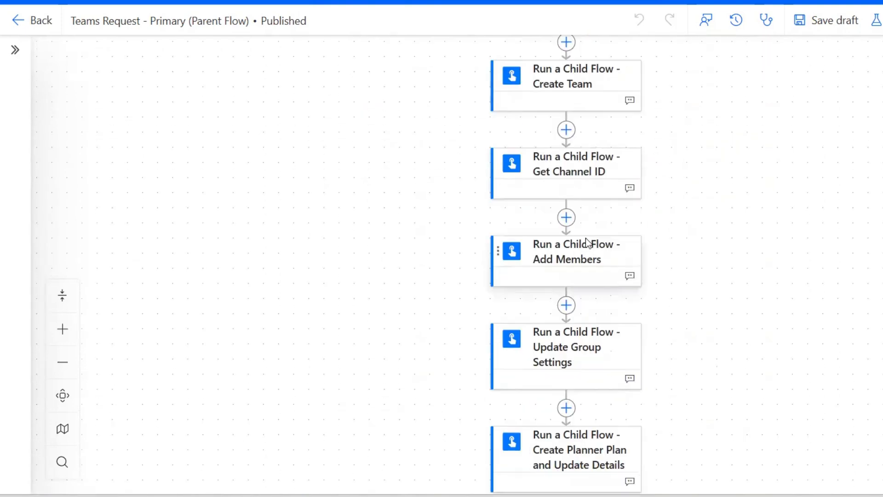
pyautogui.scroll(-1, 587, 241)
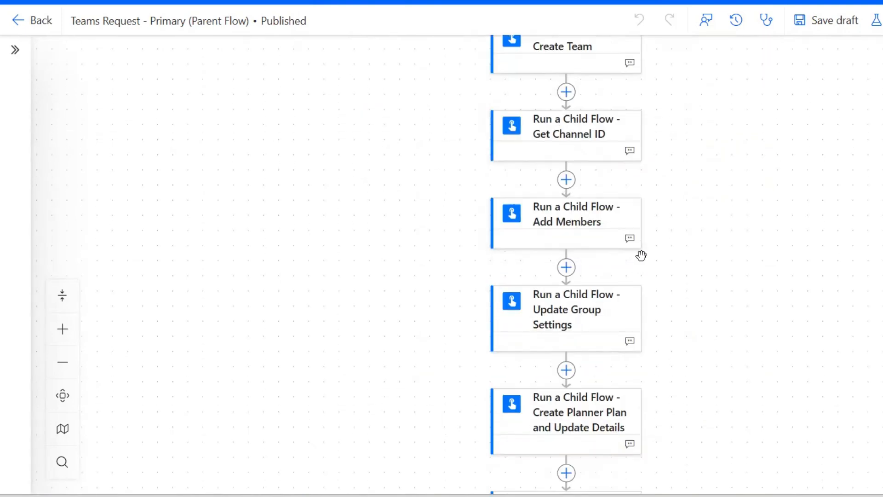
pyautogui.scroll(15, 644, 257)
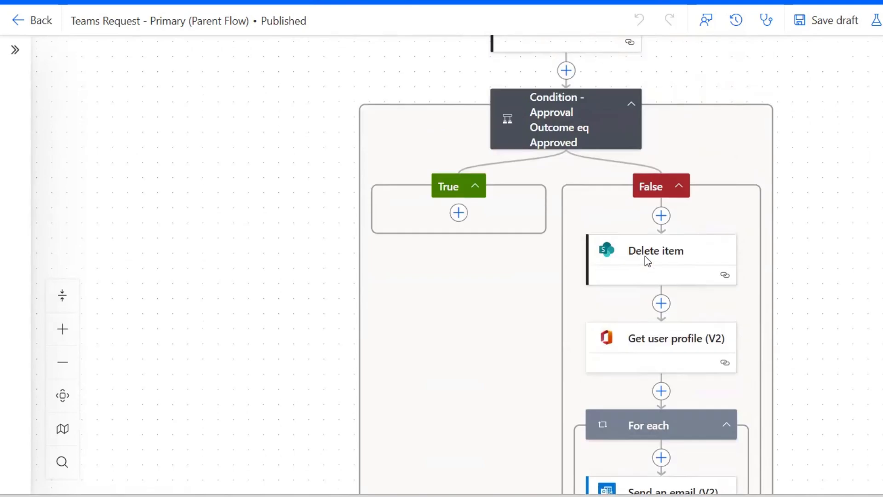
pyautogui.scroll(5, 645, 256)
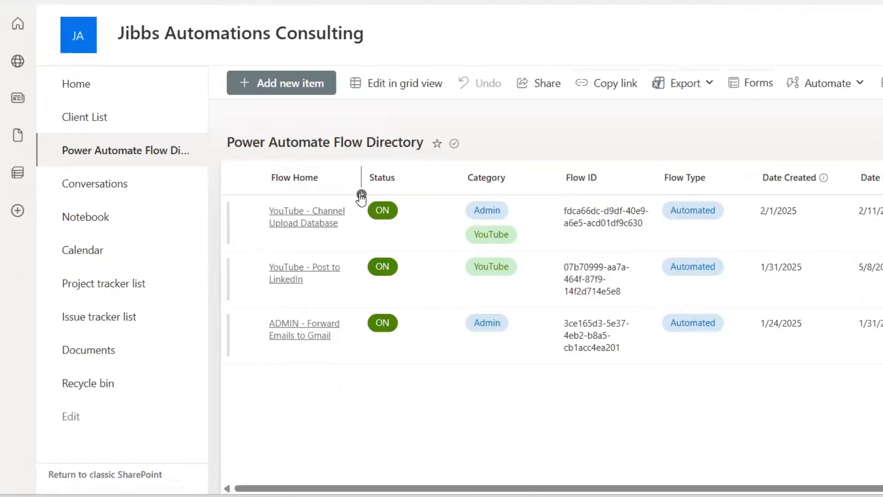
# From the home page of the Jibbs Automations Consulting SharePoint site, create a blank list named Teams Request.
pyautogui.click(76, 86)
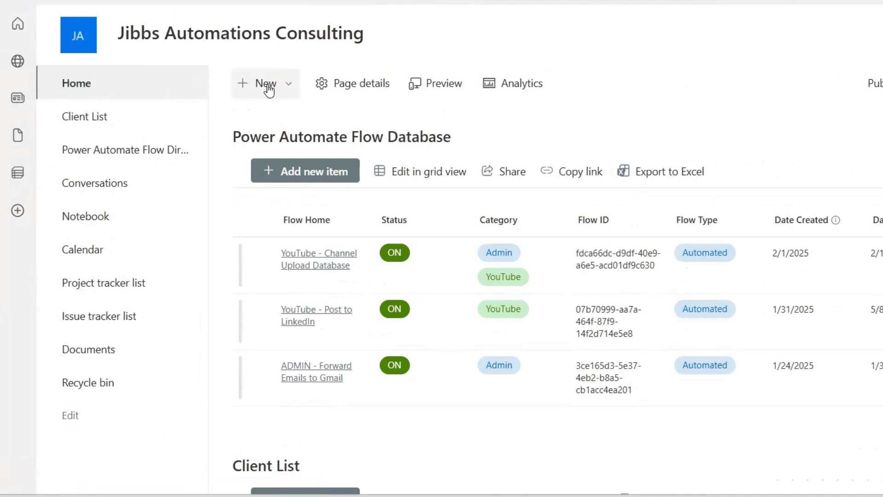
pyautogui.click(289, 88)
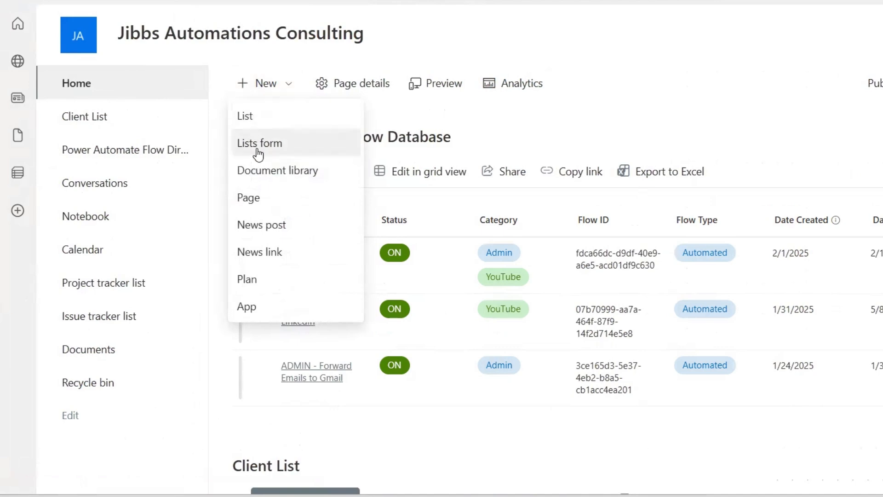
pyautogui.click(252, 123)
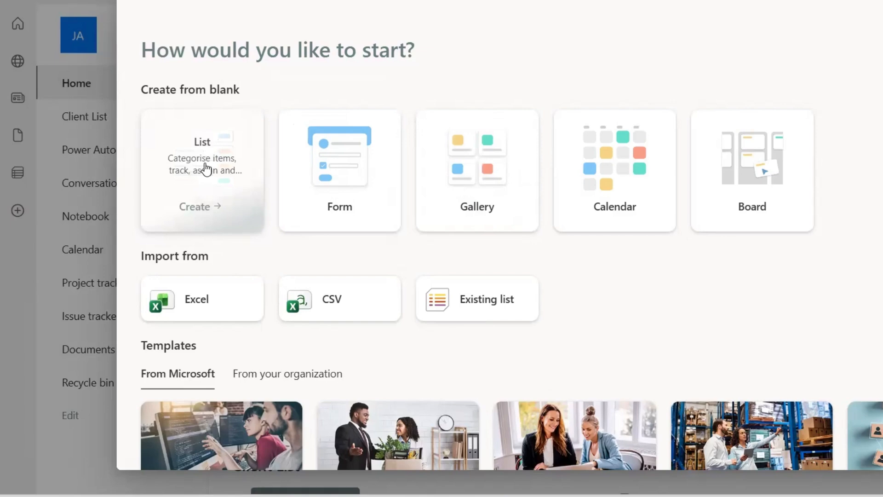
pyautogui.click(205, 166)
pyautogui.click(785, 238)
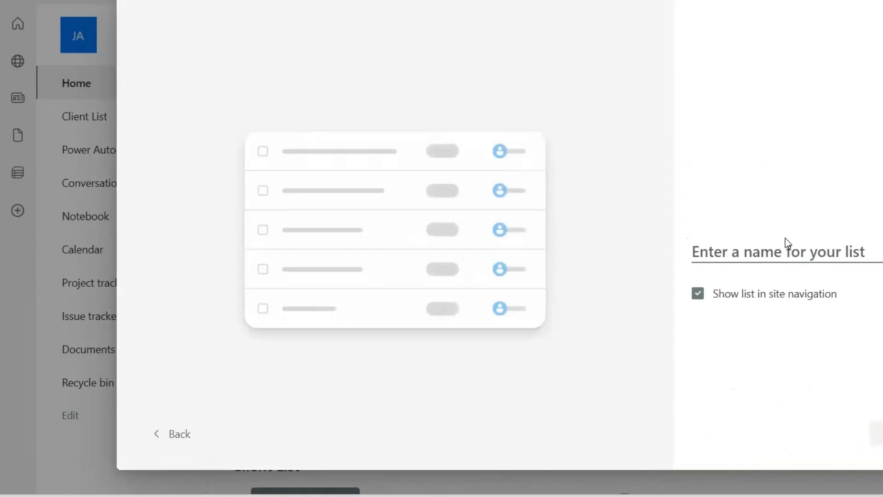
pyautogui.write('Team')
pyautogui.write('s Request')
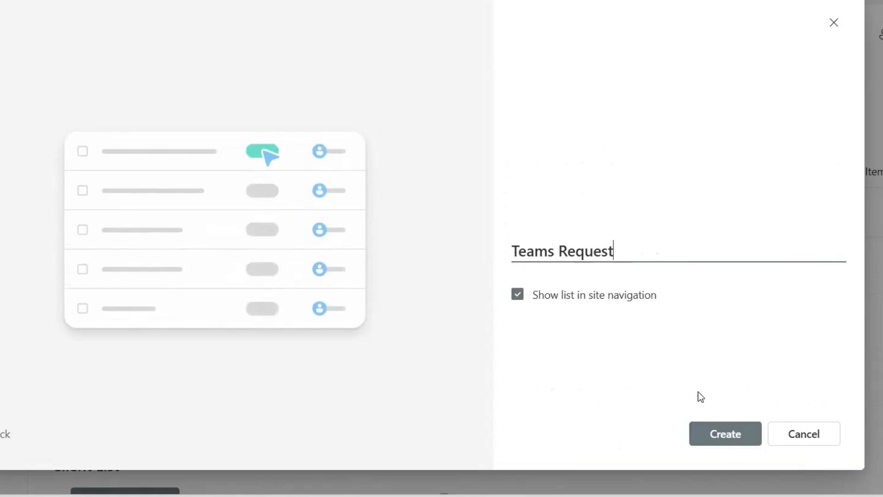
pyautogui.click(734, 442)
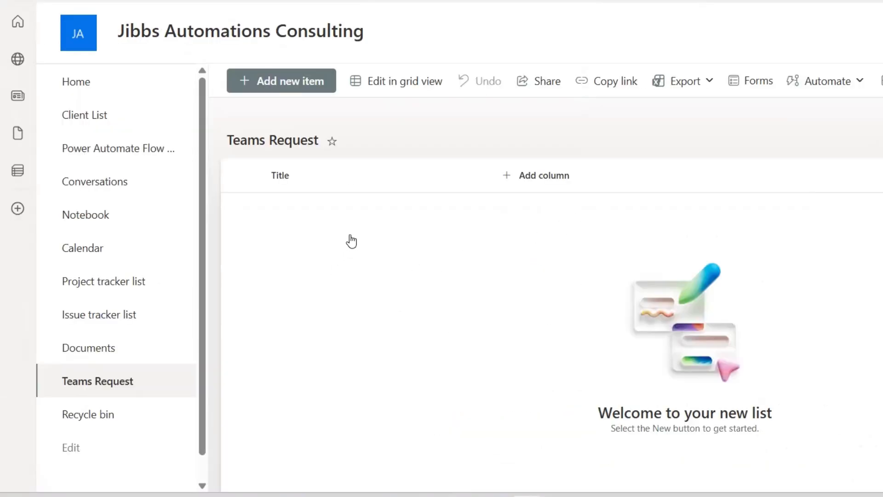
# Add a single line of text column named Project Name to the Teams Request list.
pyautogui.click(535, 180)
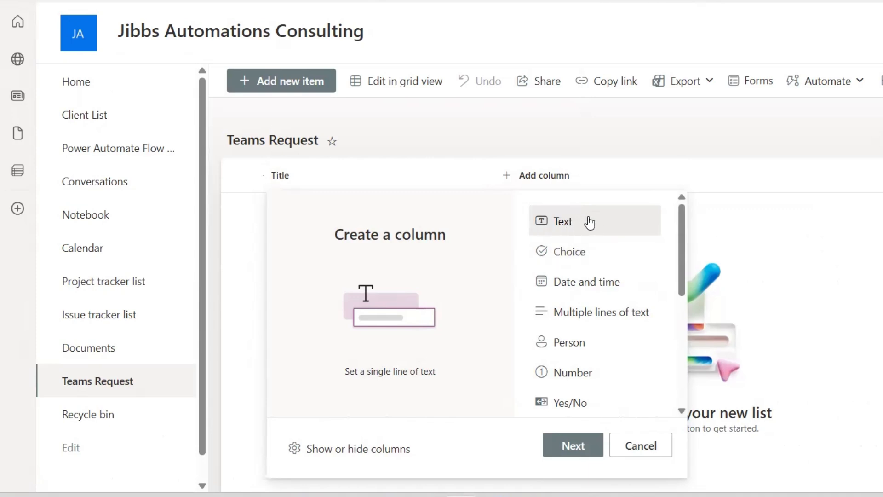
pyautogui.click(573, 445)
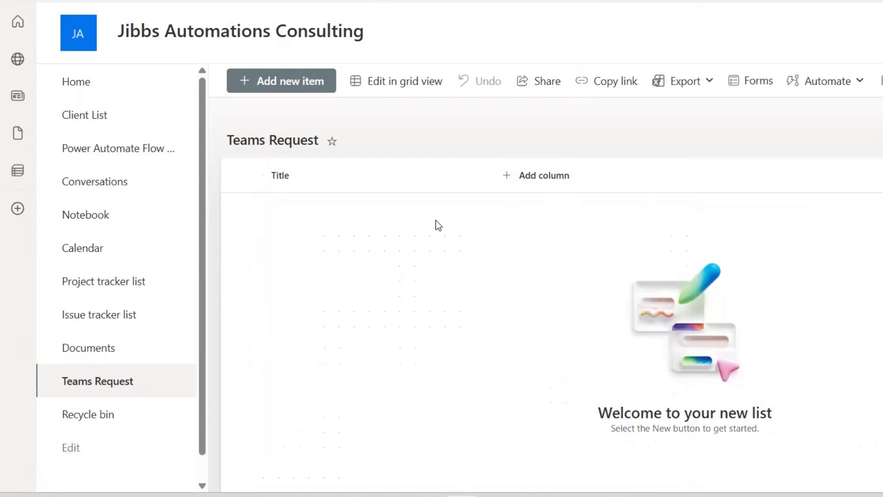
pyautogui.click(739, 64)
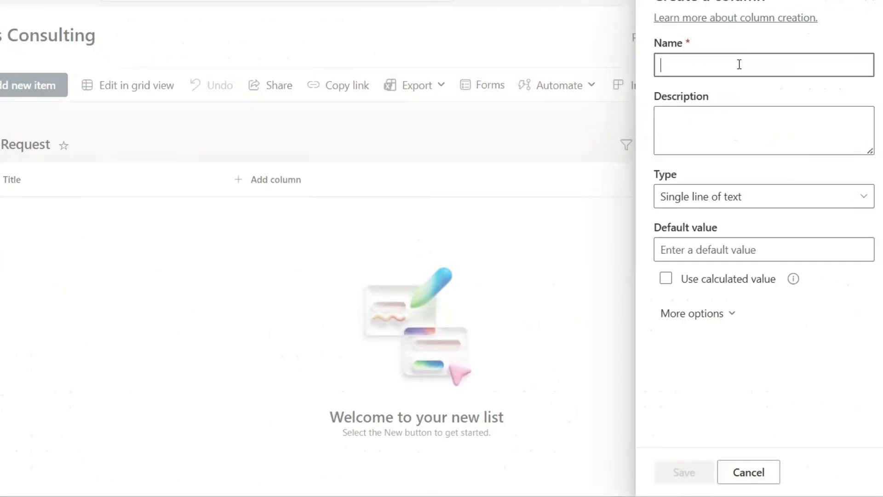
pyautogui.write('Project Name')
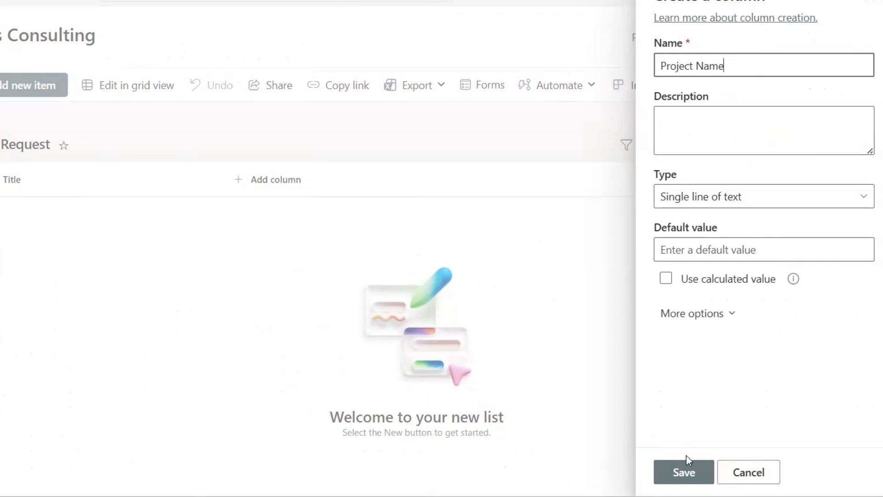
pyautogui.click(660, 462)
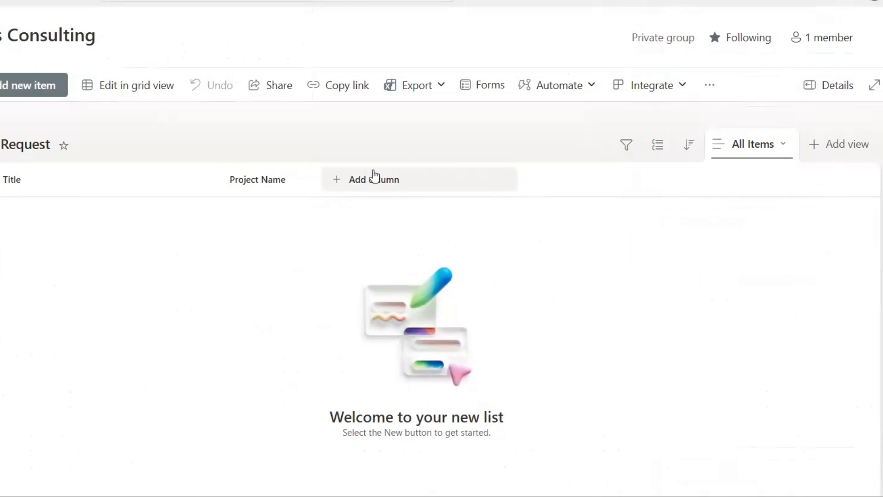
# Add a single line of text column named Project Number to the Teams Request list.
pyautogui.click(348, 184)
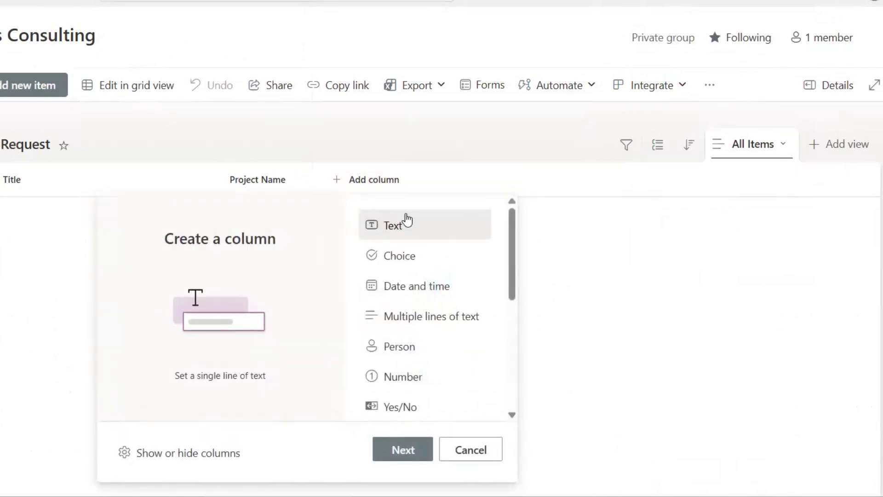
pyautogui.click(401, 451)
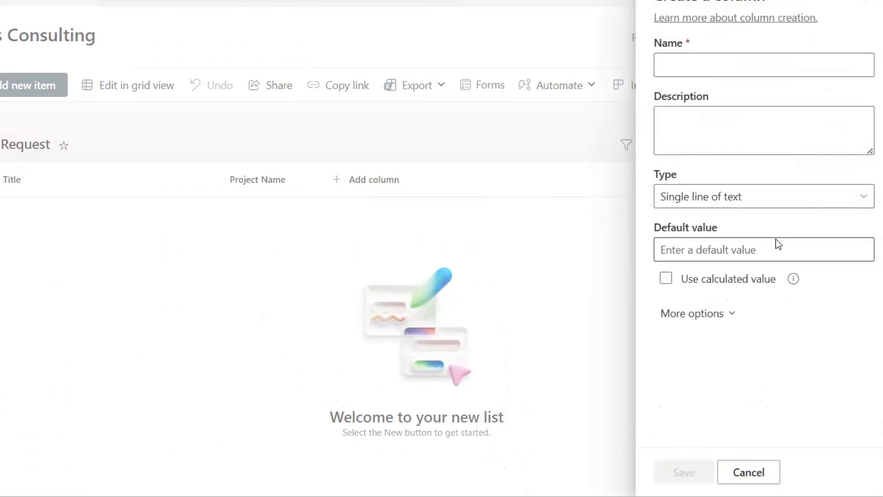
pyautogui.click(688, 65)
pyautogui.write('Project Number')
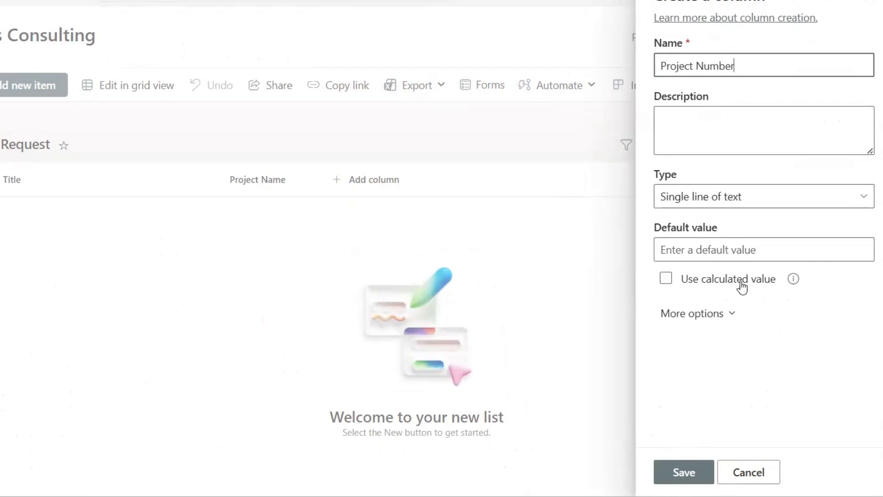
pyautogui.click(694, 480)
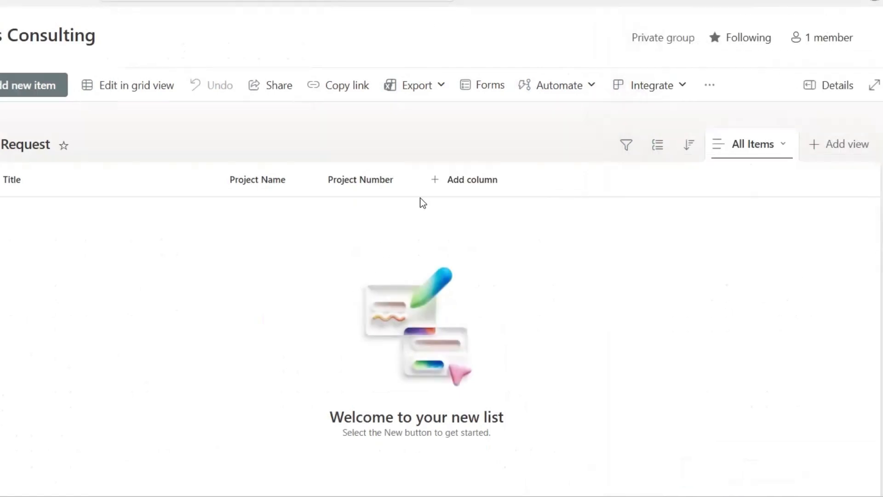
# Add a Person column named Principle-In-Charge to the Teams Request list.
pyautogui.click(473, 182)
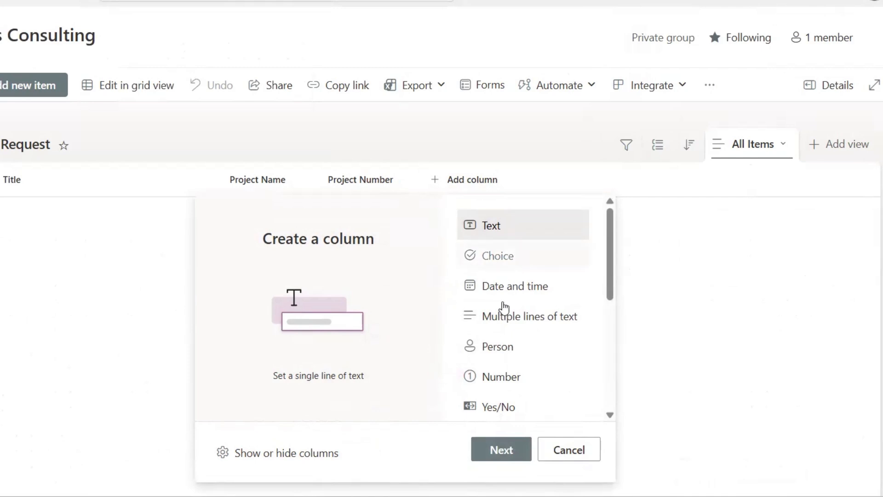
pyautogui.click(504, 350)
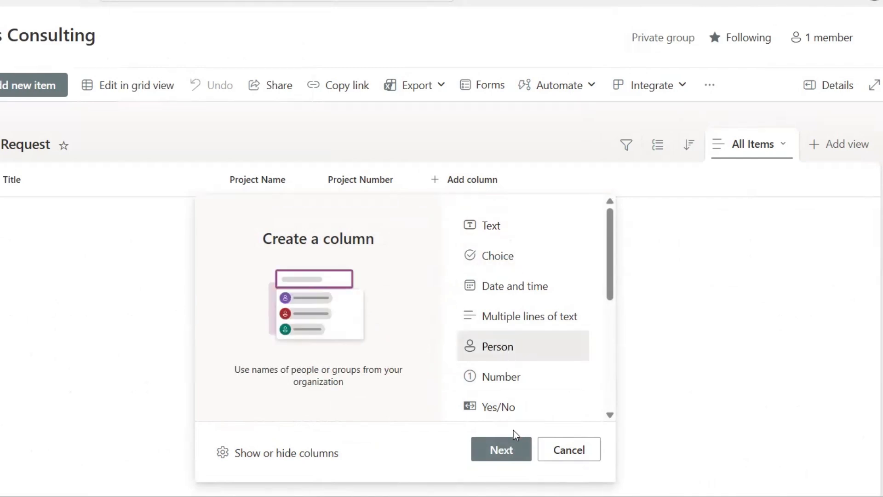
pyautogui.click(505, 455)
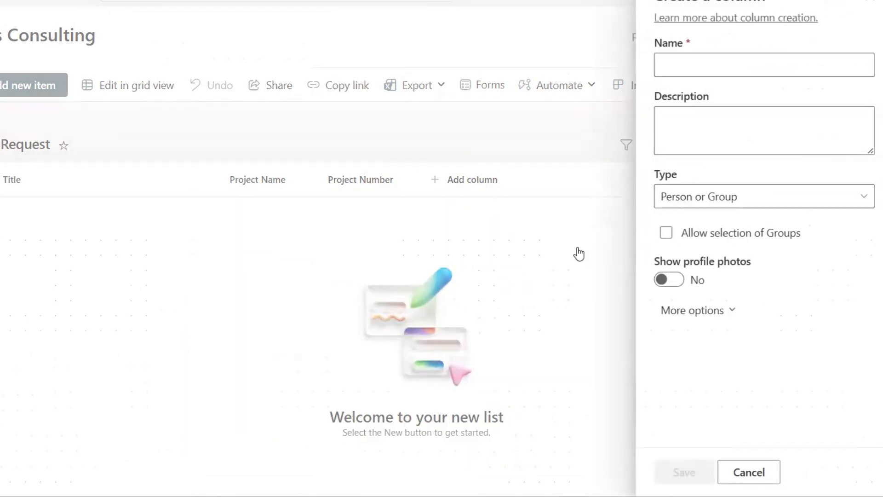
pyautogui.click(713, 68)
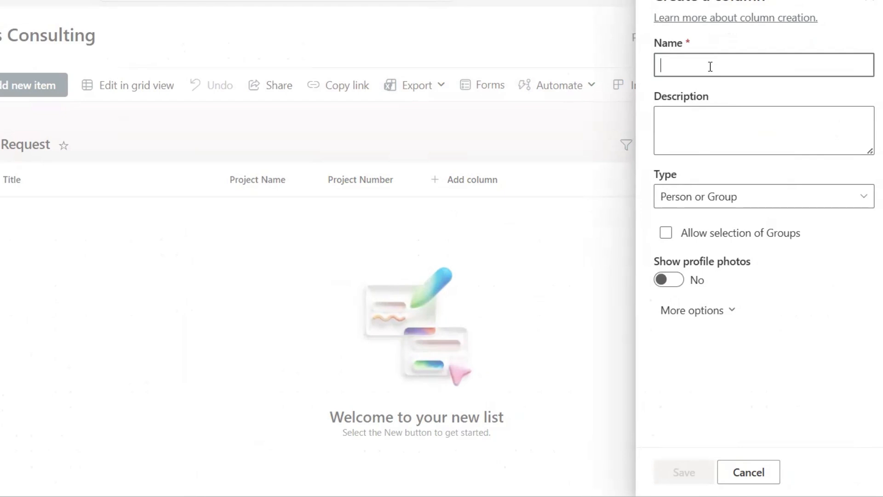
pyautogui.write('P')
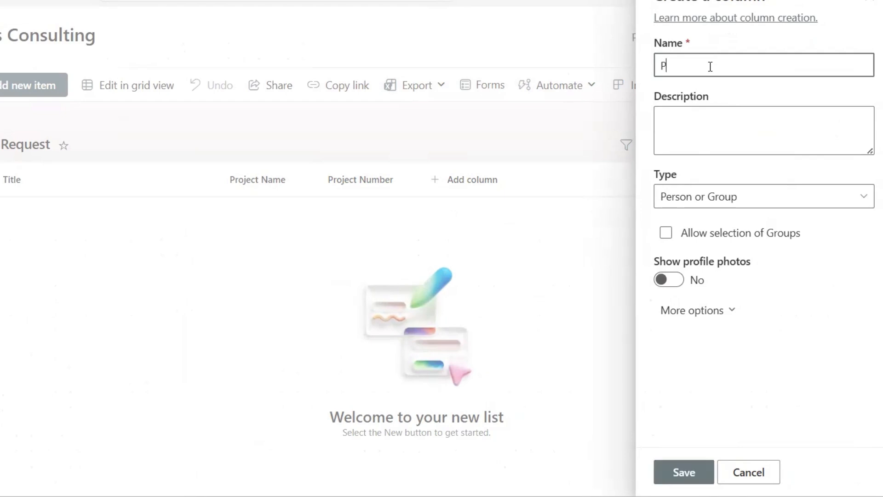
pyautogui.write('rinciple-In-Charge')
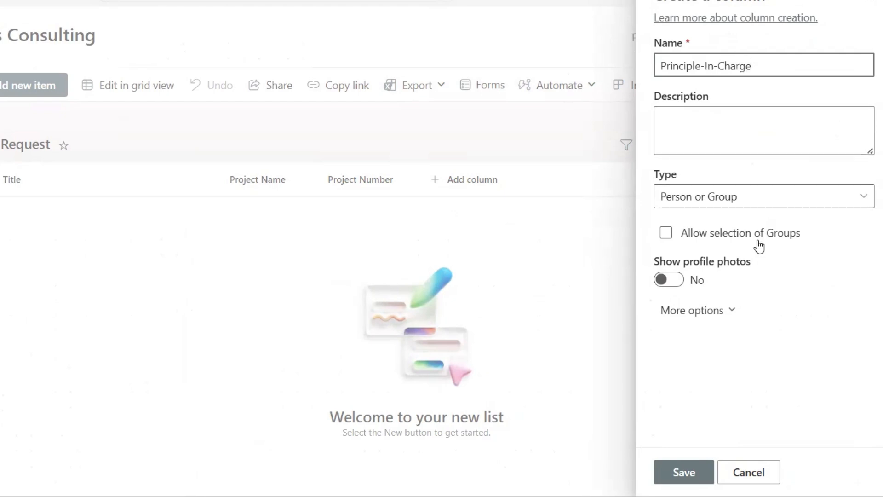
pyautogui.click(689, 477)
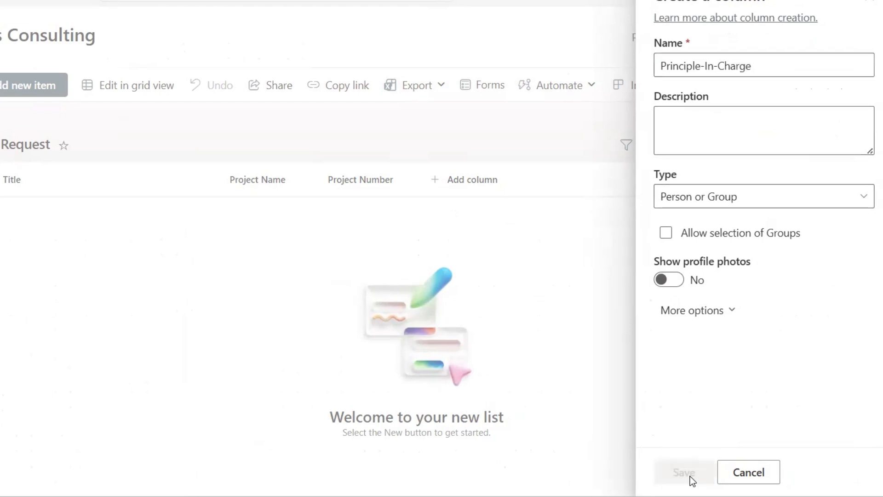
# Add a Person column named Project Manager to the Teams Request list.
pyautogui.click(570, 186)
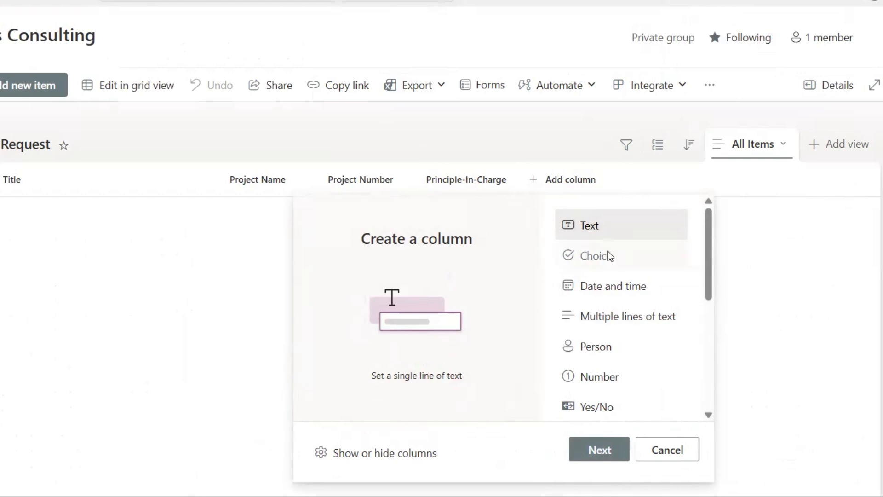
pyautogui.click(606, 349)
pyautogui.click(608, 442)
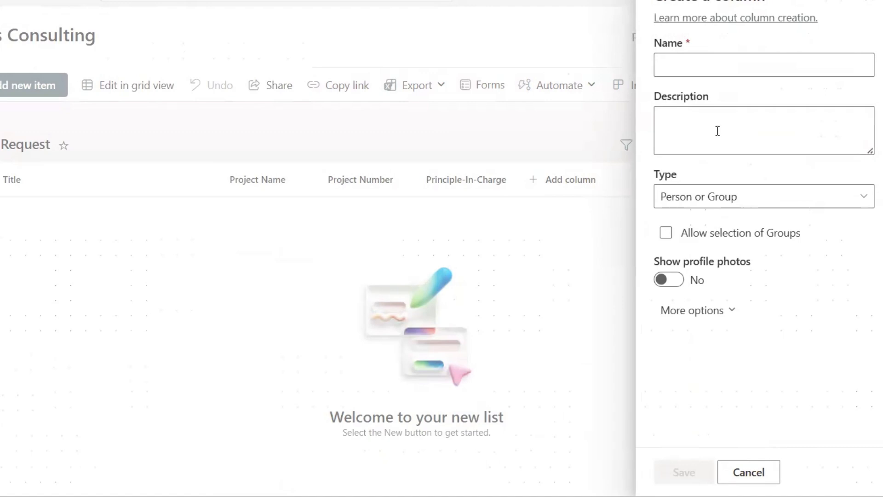
pyautogui.write('Projec')
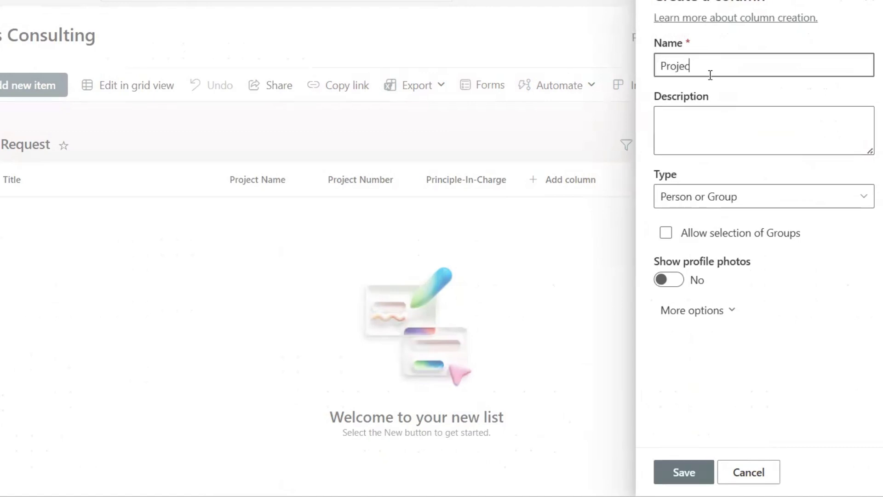
pyautogui.write('t Manager')
pyautogui.click(687, 473)
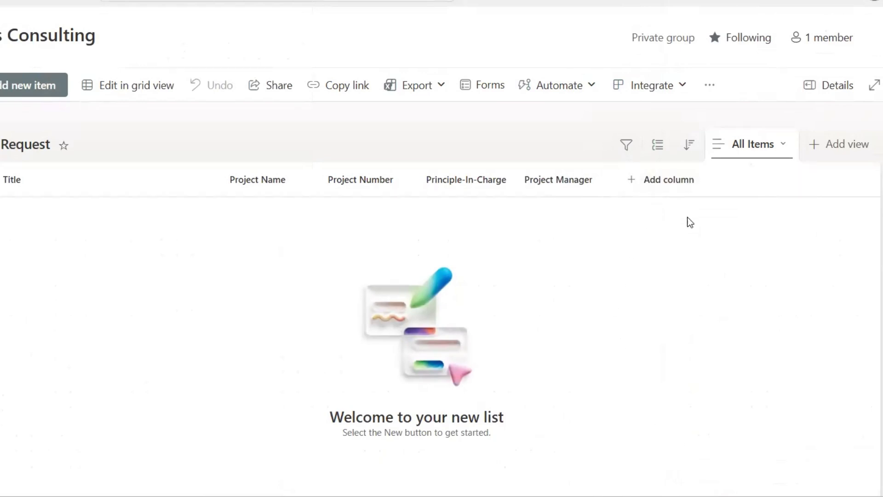
# Add a Person column named Project Engineer to the Teams Request list.
pyautogui.click(669, 190)
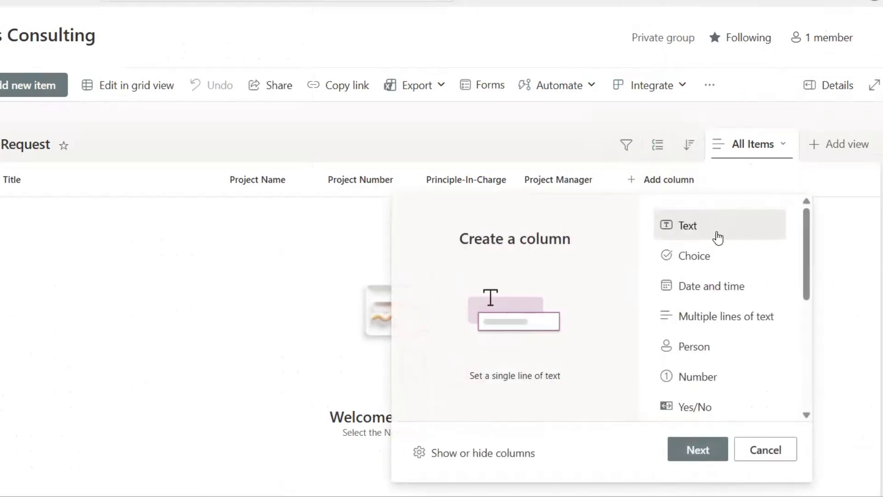
pyautogui.click(710, 350)
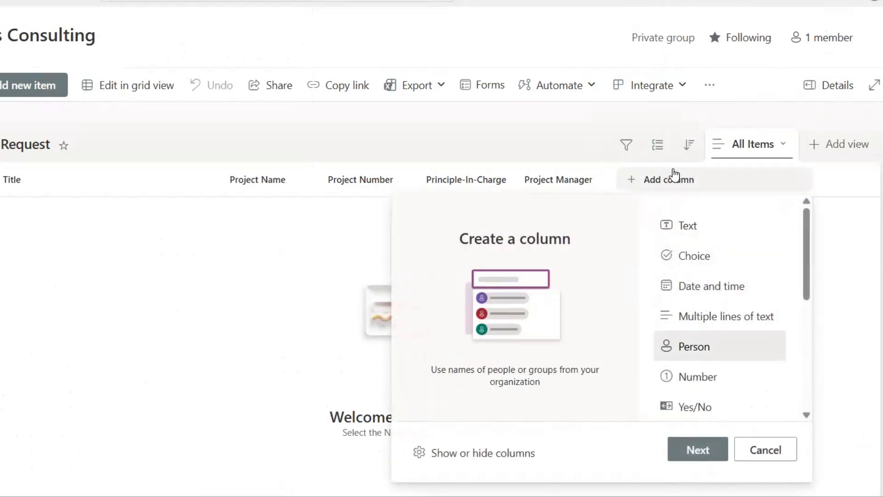
pyautogui.click(718, 450)
pyautogui.click(720, 64)
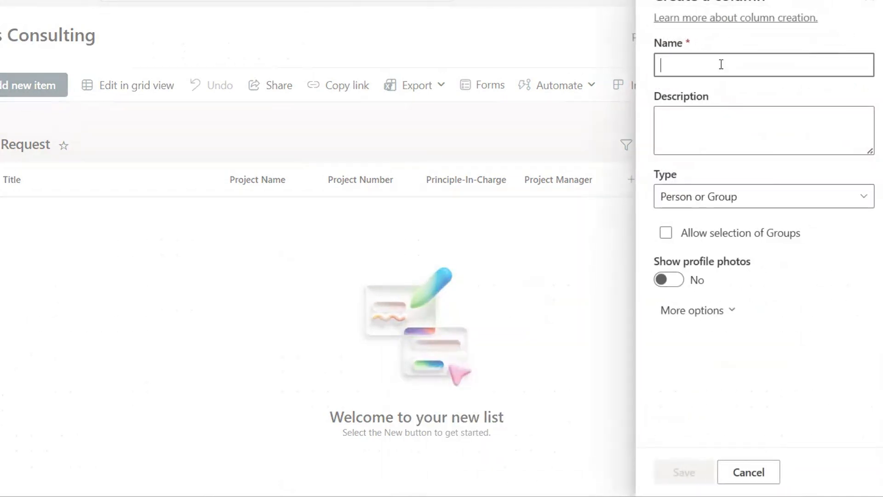
pyautogui.write('Project Engineer')
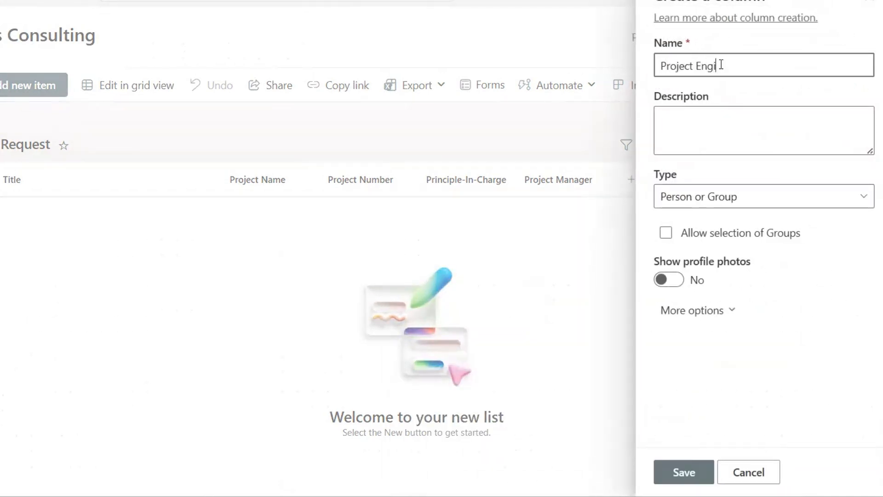
pyautogui.press('BackSpace')
pyautogui.press('BackSpace')
pyautogui.write('ee')
pyautogui.press('BackSpace')
pyautogui.press('BackSpace')
pyautogui.press('BackSpace')
pyautogui.write('eer')
pyautogui.click(682, 471)
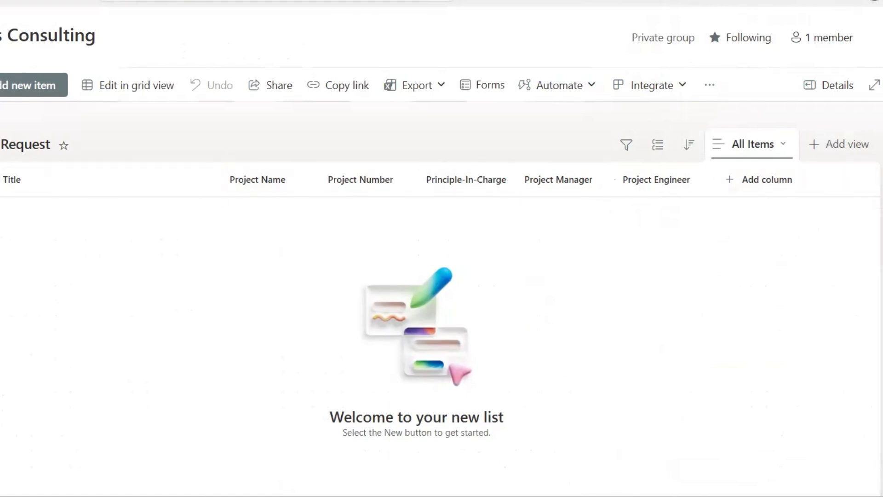
# Hide the Title column from the All Items view of the Teams Request list.
pyautogui.click(30, 184)
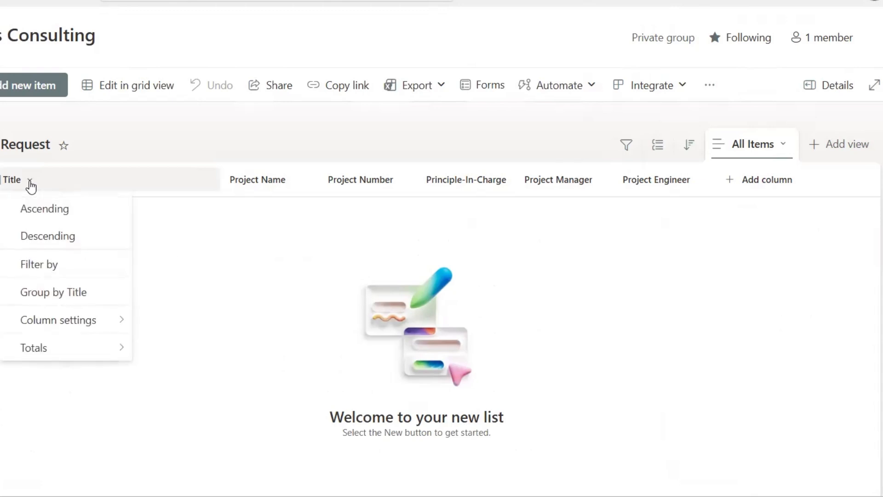
pyautogui.moveTo(65, 333)
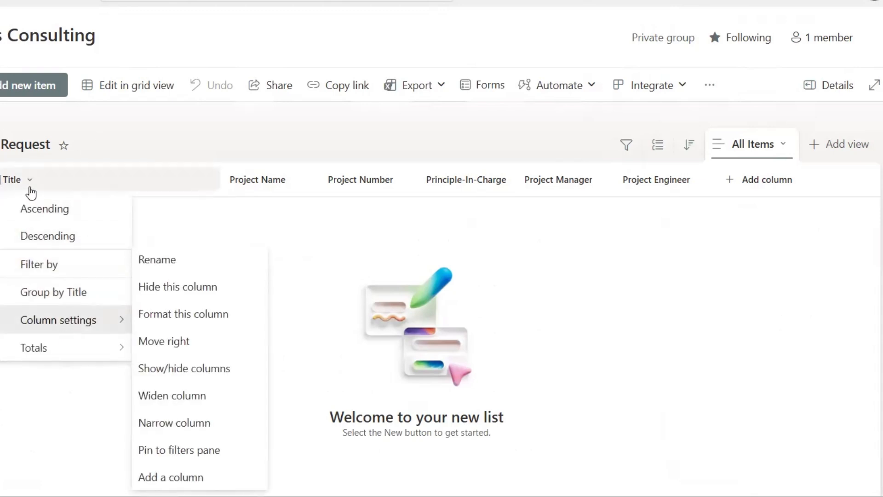
pyautogui.click(85, 183)
pyautogui.click(33, 183)
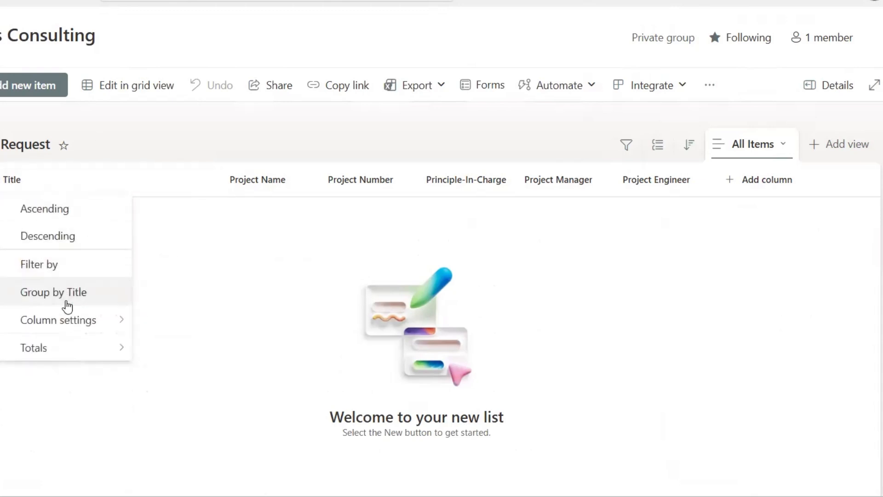
pyautogui.moveTo(102, 329)
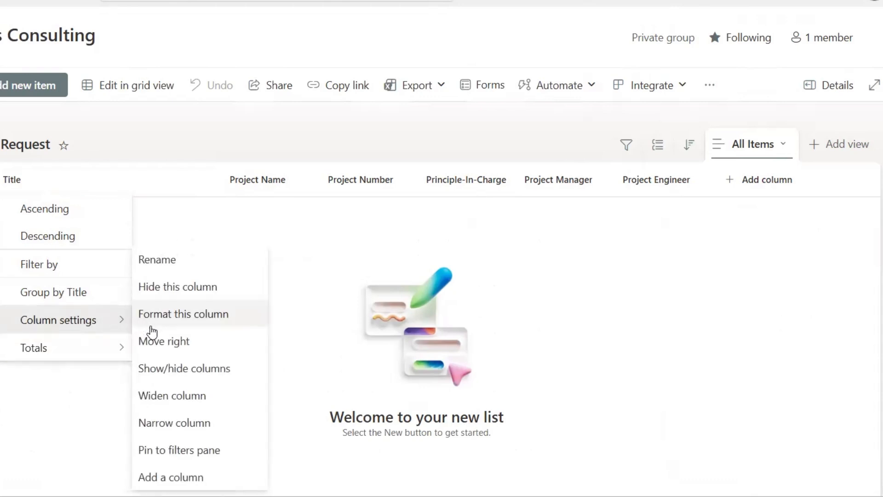
pyautogui.click(198, 290)
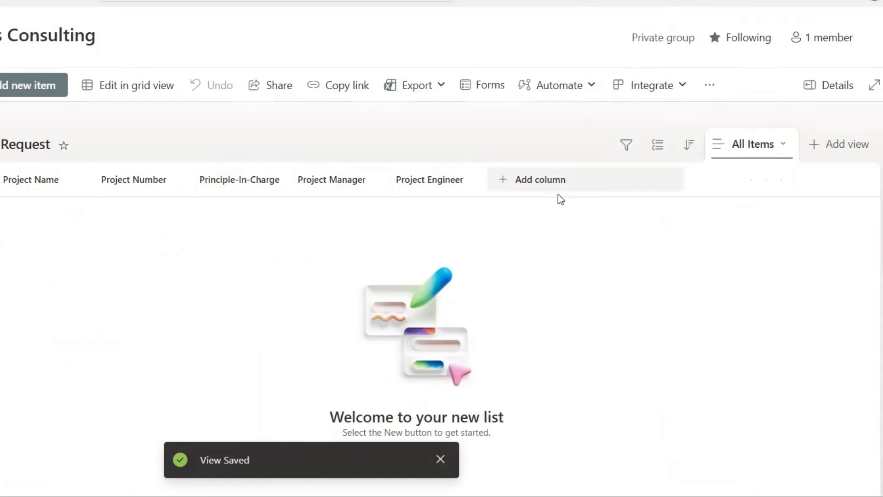
# Show the built-in ID column in the All Items view of the Teams Request list.
pyautogui.click(531, 188)
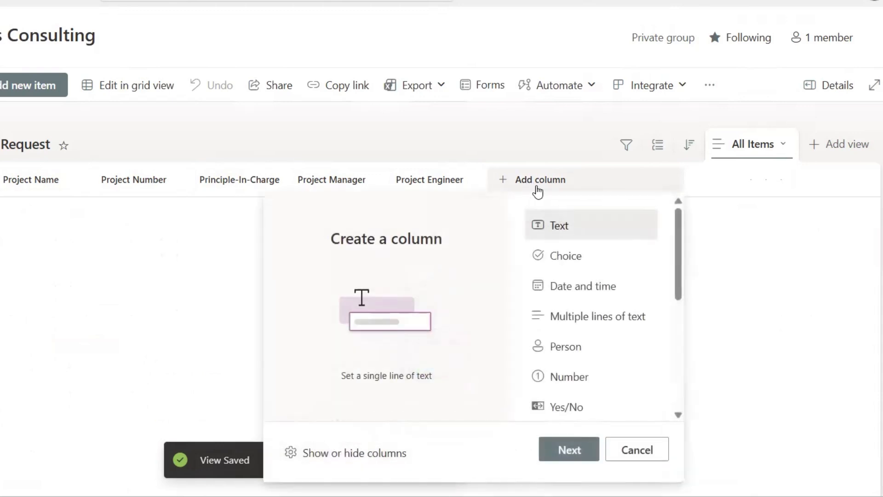
pyautogui.scroll(-3, 623, 375)
pyautogui.scroll(-2, 623, 374)
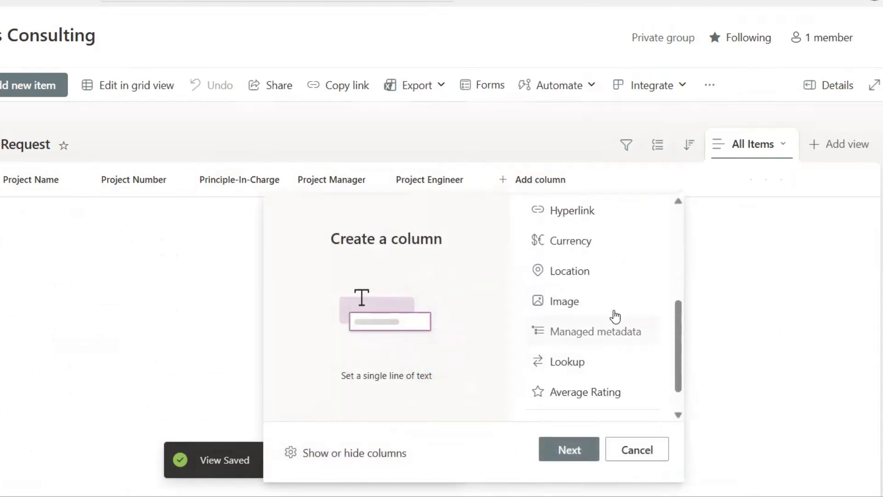
pyautogui.scroll(5, 616, 321)
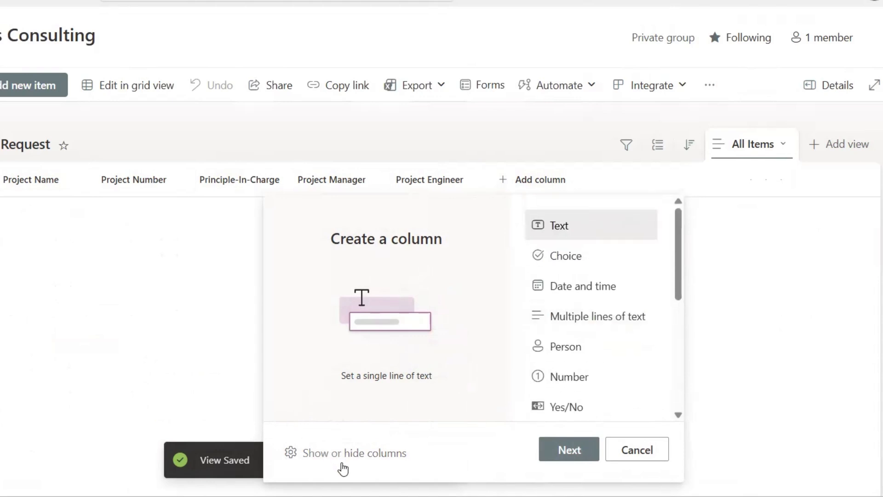
pyautogui.click(529, 179)
pyautogui.click(529, 180)
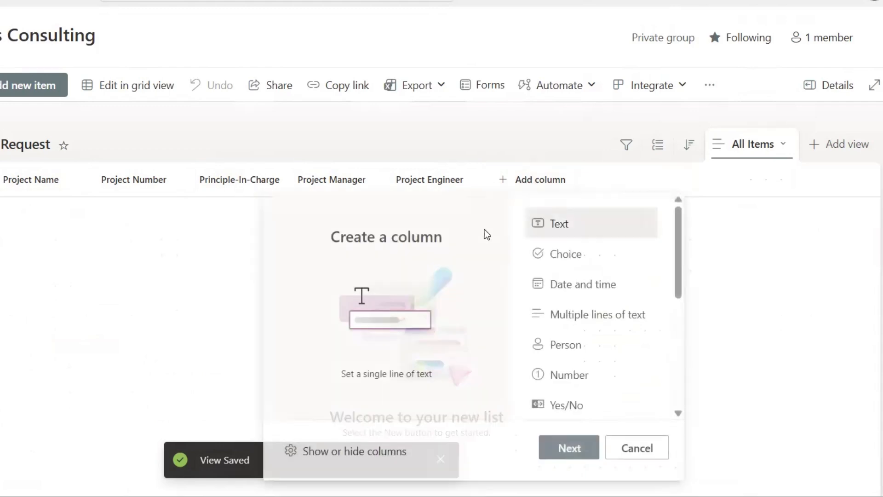
pyautogui.click(330, 453)
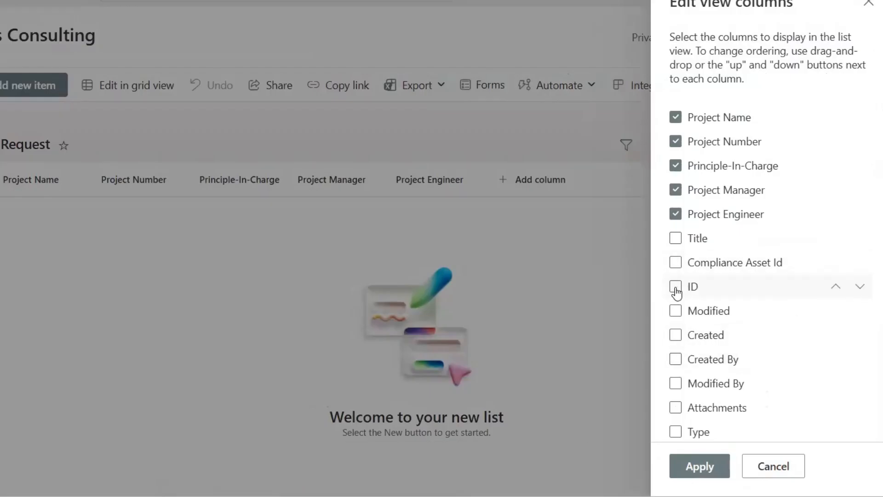
pyautogui.click(676, 289)
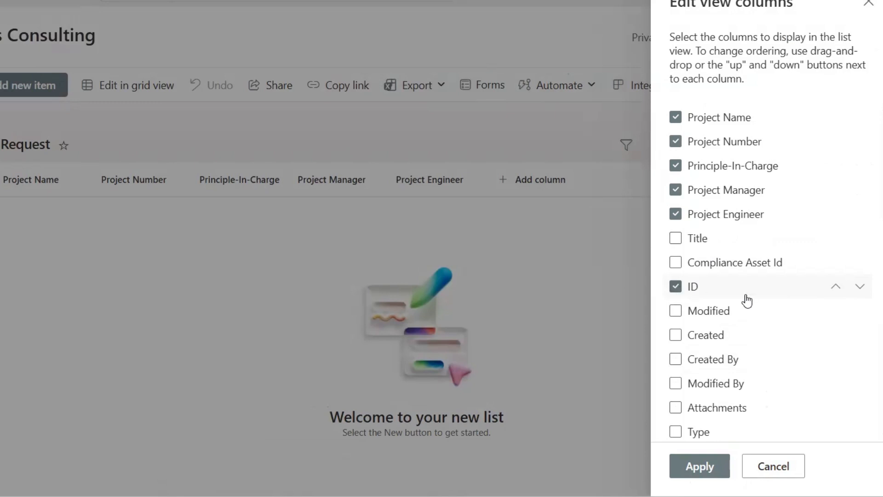
pyautogui.click(700, 466)
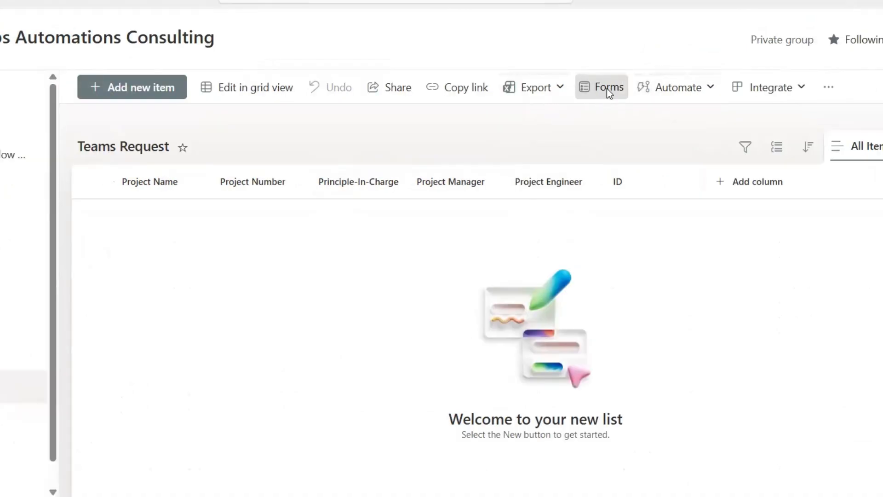
# Create a new form for the list and title it Teams Request.
pyautogui.click(606, 88)
pyautogui.click(160, 183)
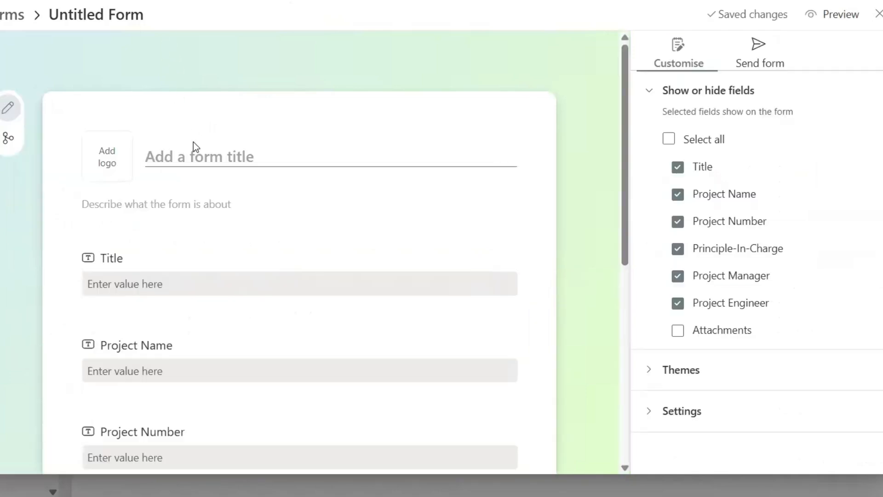
pyautogui.write('Teams Request')
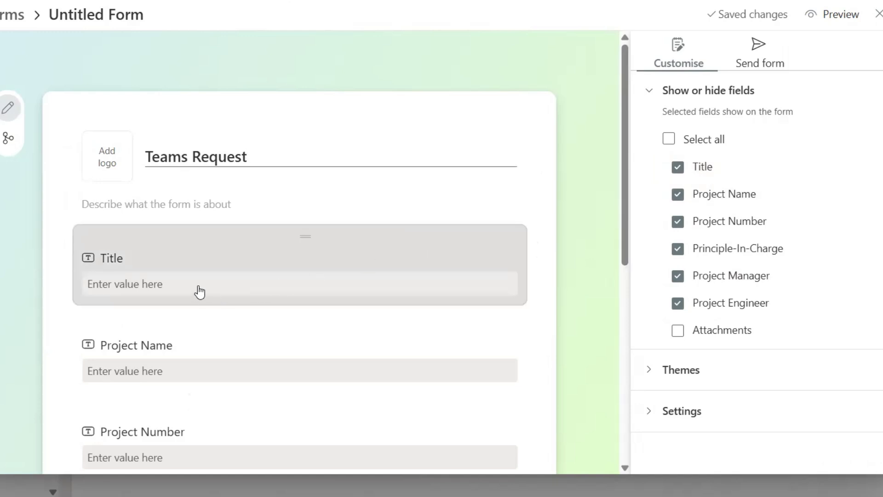
# Review the form's fields, hide the Title field from the form, and open the form's sending options.
pyautogui.scroll(-2, 199, 292)
pyautogui.scroll(-5, 199, 292)
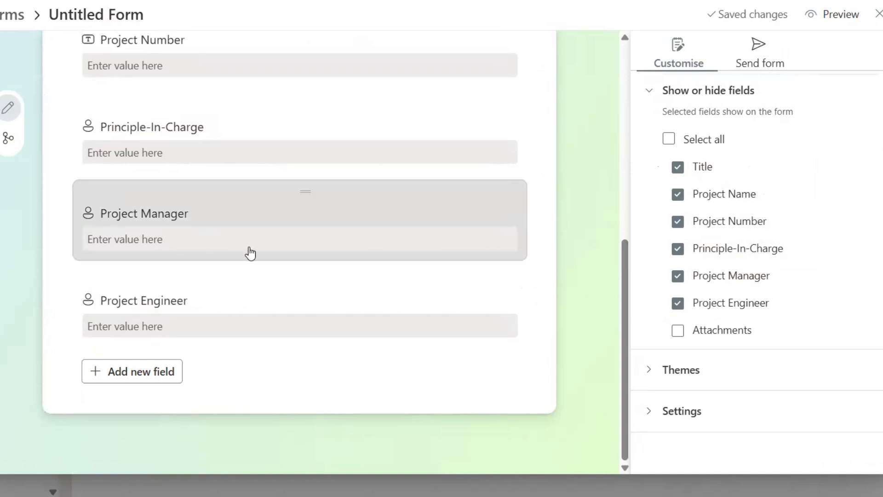
pyautogui.scroll(5, 248, 253)
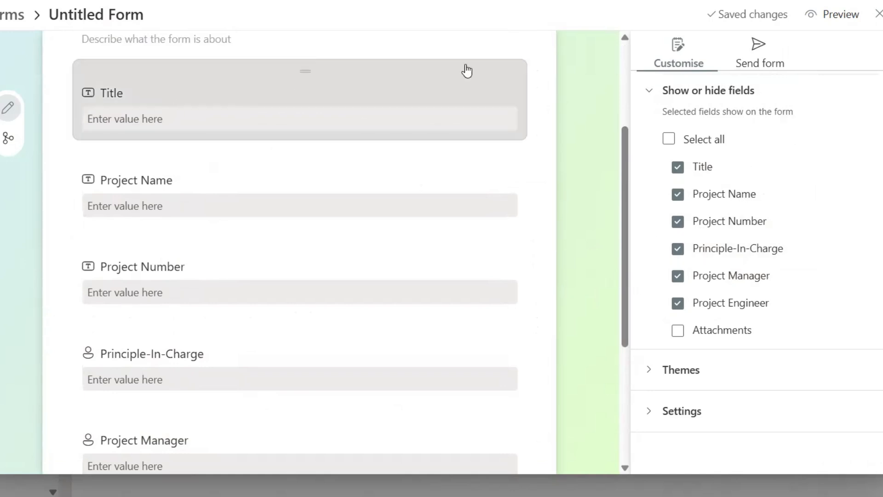
pyautogui.scroll(3, 565, 166)
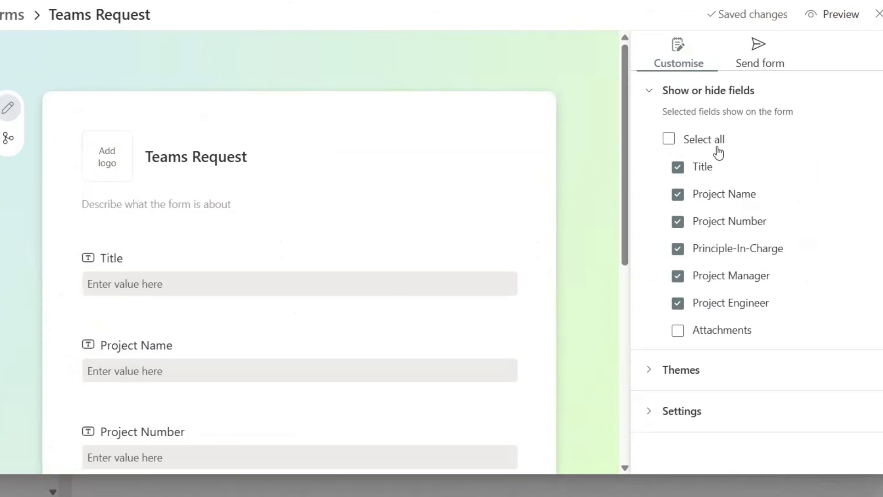
pyautogui.click(678, 167)
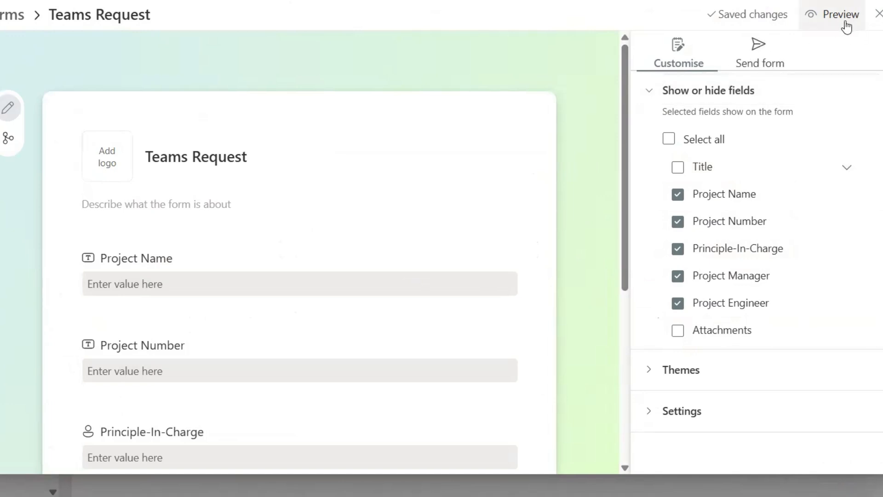
pyautogui.click(758, 55)
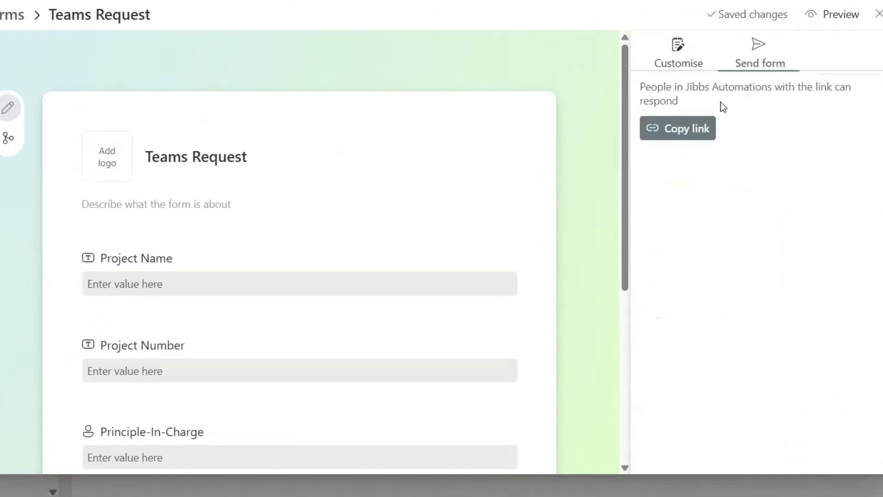
# Copy the form's sharing link, and open the form preview to review all its fields down to the submit option.
pyautogui.click(686, 134)
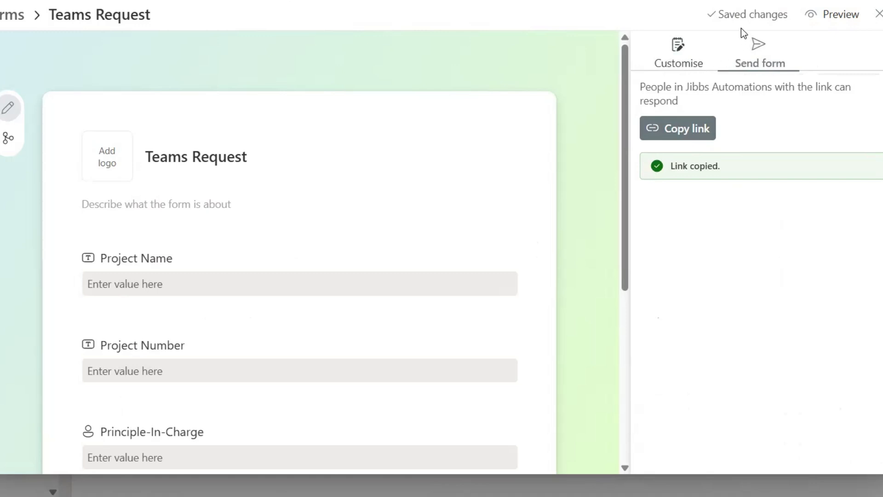
pyautogui.click(834, 22)
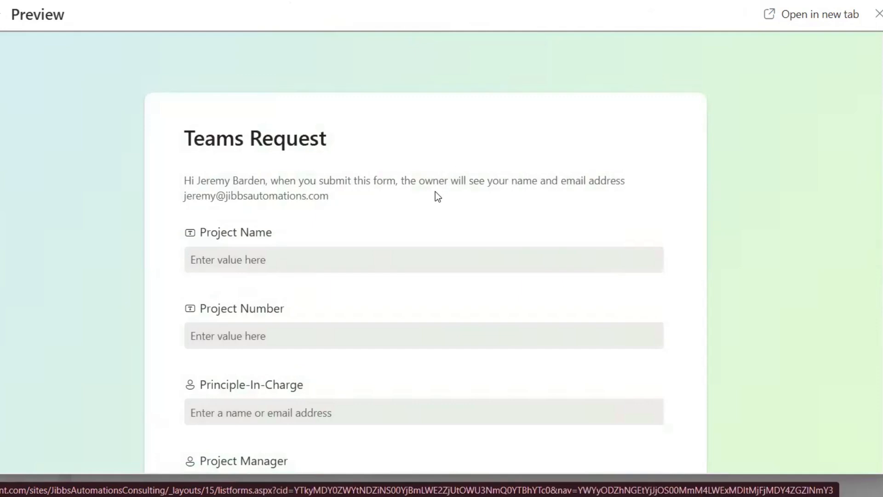
pyautogui.scroll(-5, 635, 240)
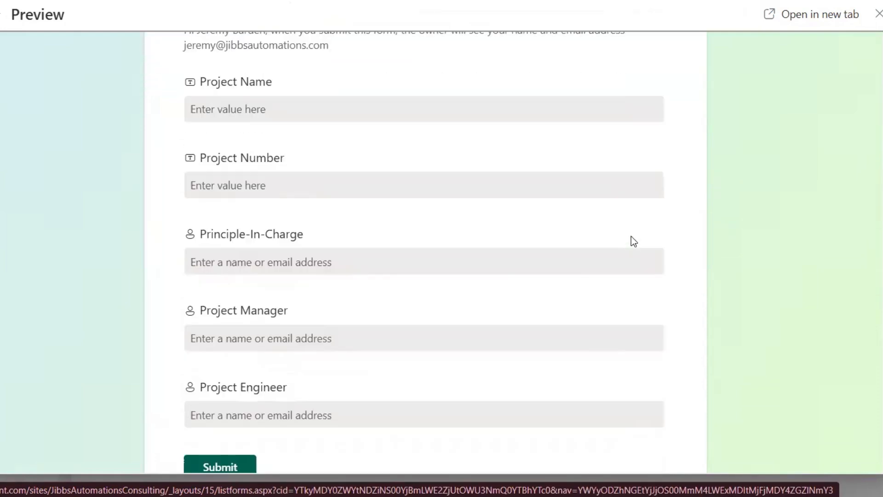
pyautogui.scroll(-2, 632, 236)
pyautogui.scroll(3, 634, 234)
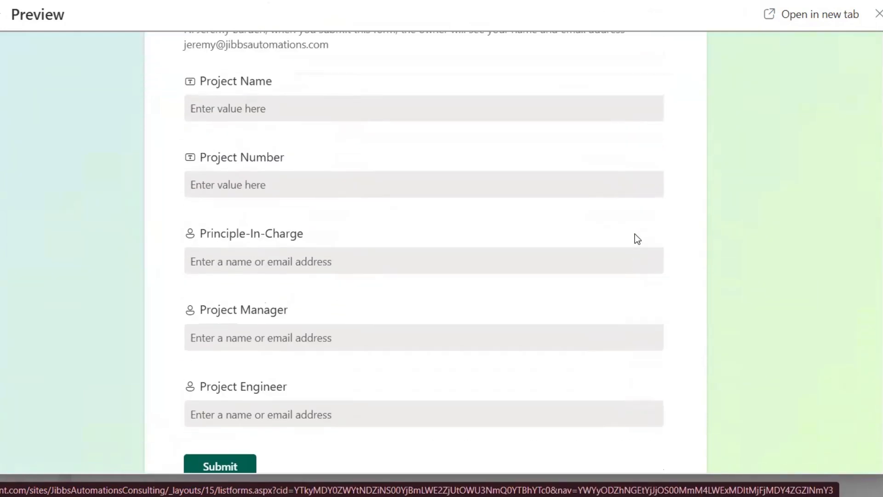
pyautogui.scroll(2, 637, 239)
# Fill in the previewed form with Project Name "Test" and Project Number 25001.
pyautogui.click(238, 179)
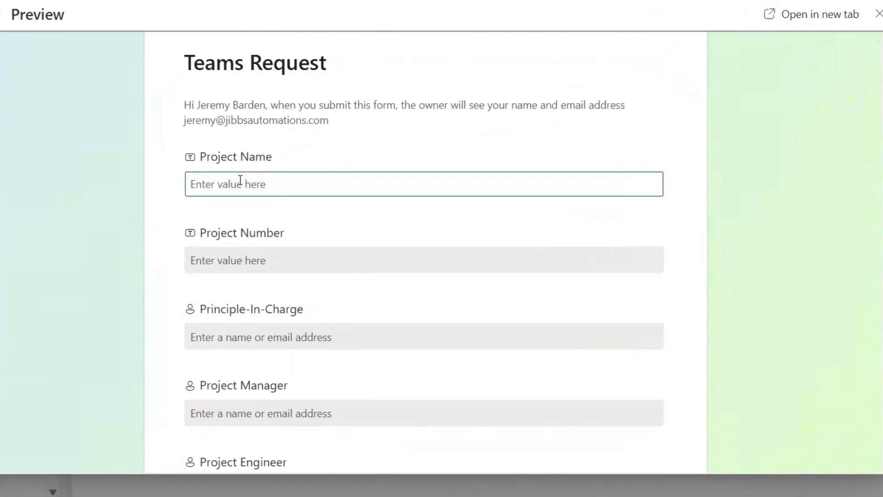
pyautogui.write('Test')
pyautogui.click(281, 251)
pyautogui.write('25001')
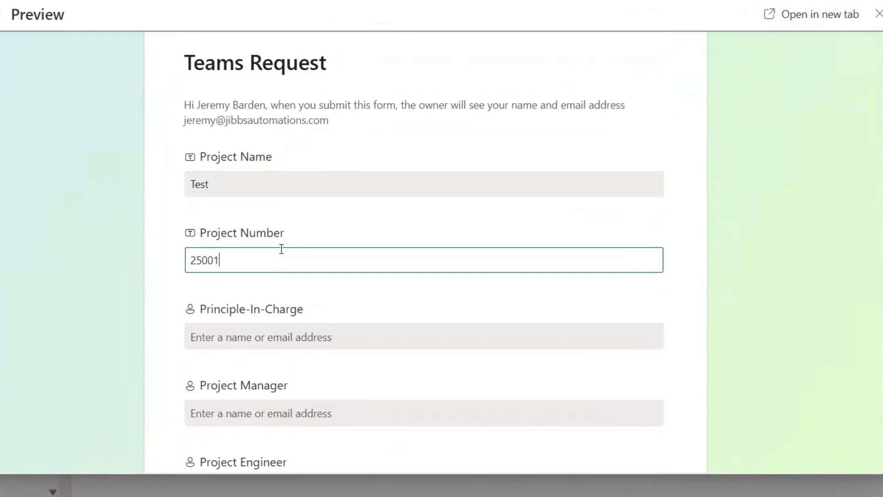
# Pick the suggested person for Principle-In-Charge, Project Manager and Project Engineer, and submit the test response.
pyautogui.click(285, 337)
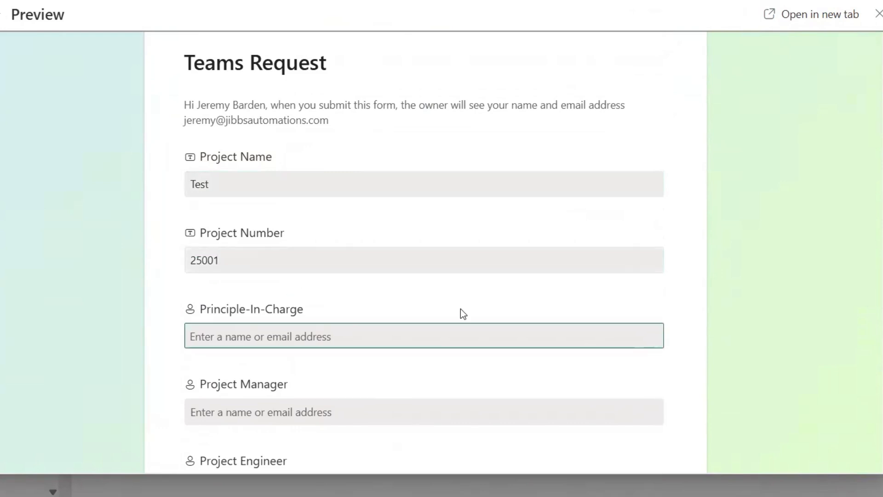
pyautogui.scroll(-3, 463, 315)
pyautogui.write('j')
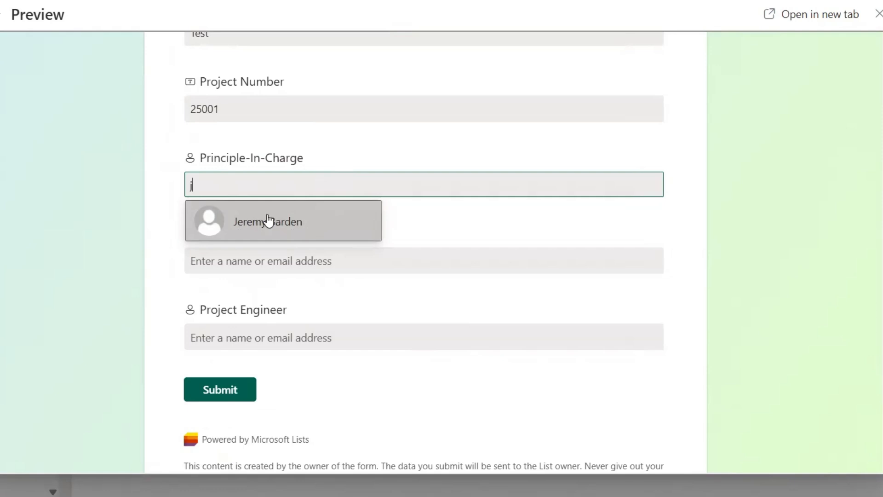
pyautogui.press('BackSpace')
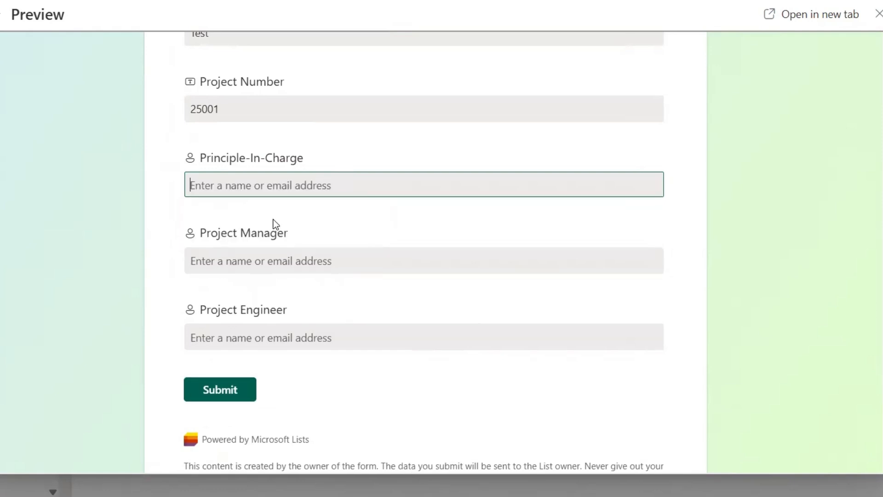
pyautogui.click(271, 256)
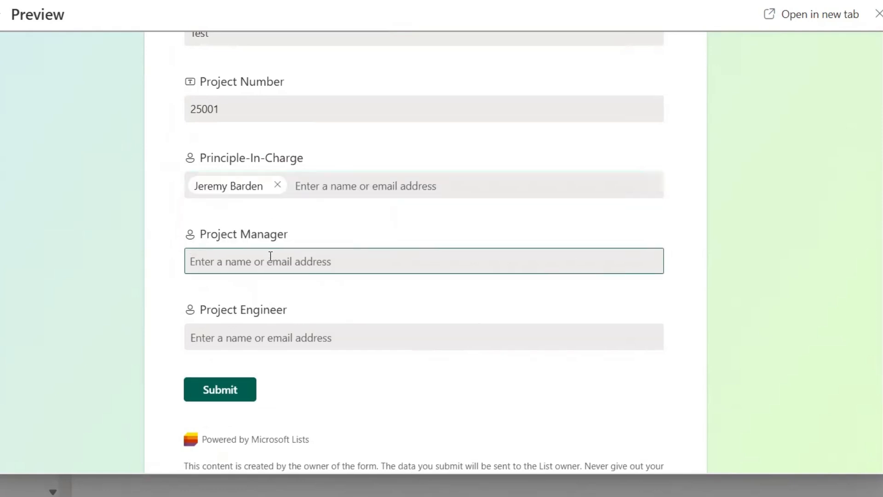
pyautogui.click(279, 300)
pyautogui.click(252, 337)
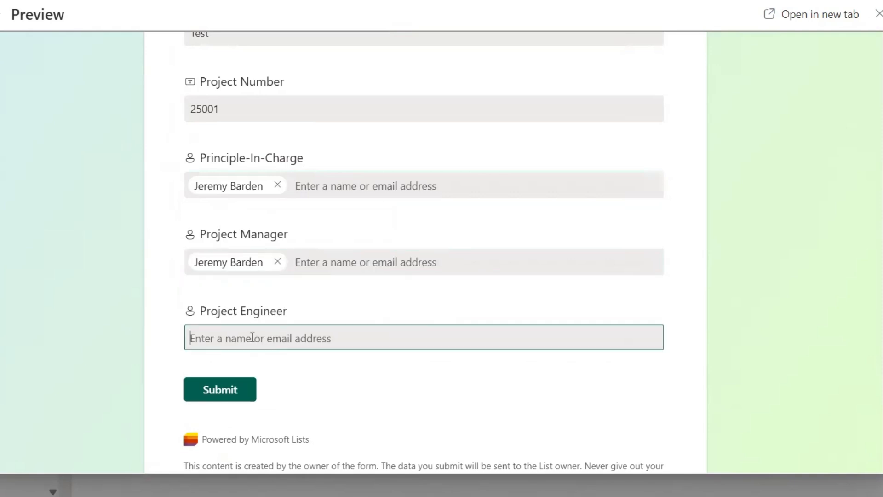
pyautogui.click(269, 386)
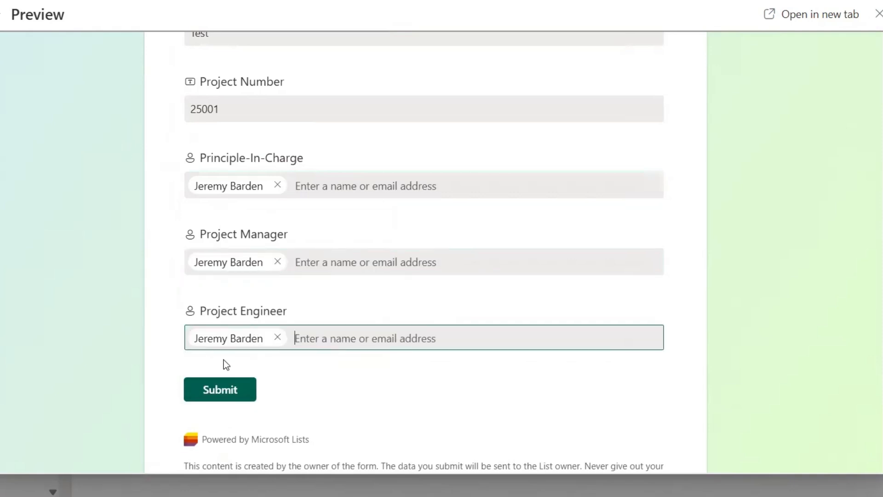
pyautogui.click(224, 390)
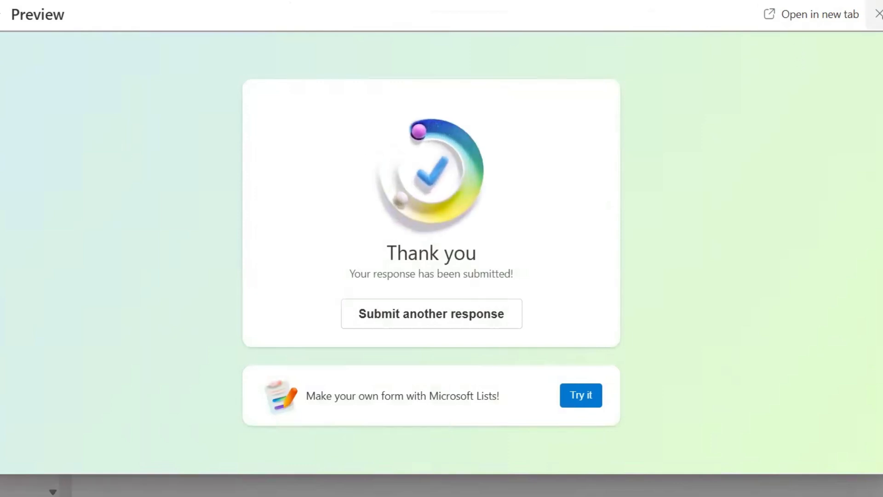
pyautogui.click(879, 16)
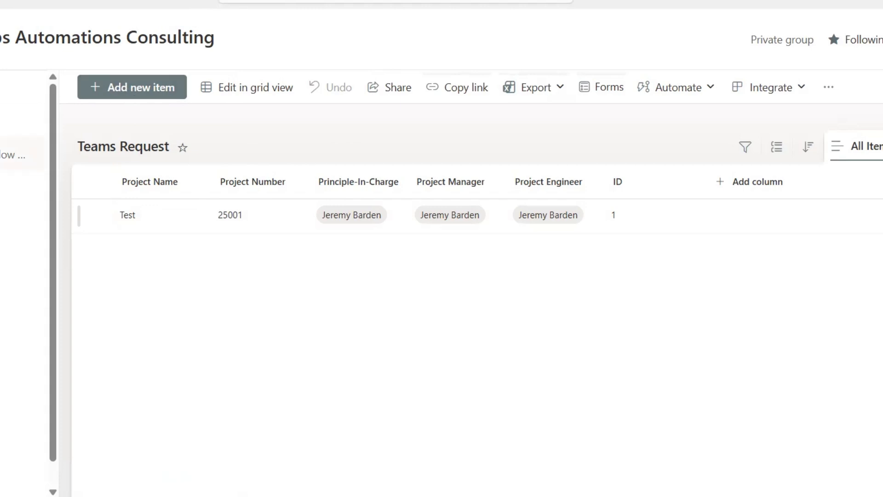
# View the Power Automate Flow Directory list, and switch to Power Automate to start a blank automated cloud flow.
pyautogui.click(14, 155)
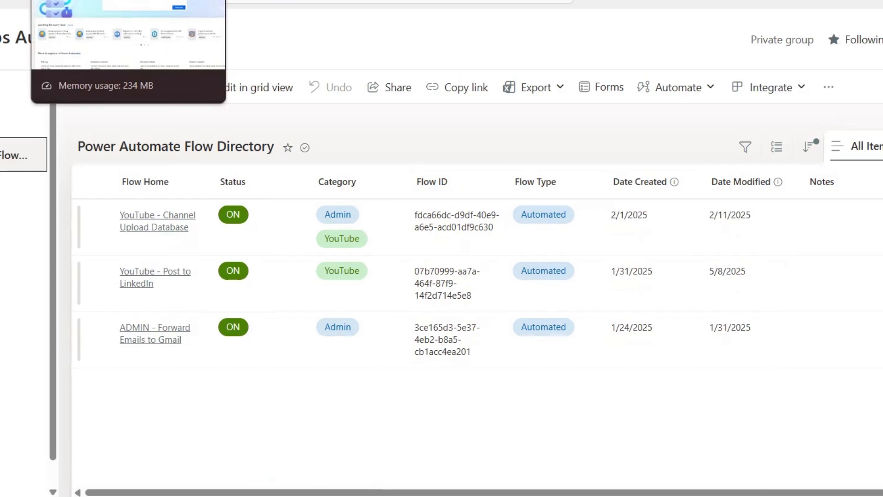
pyautogui.click(115, 0)
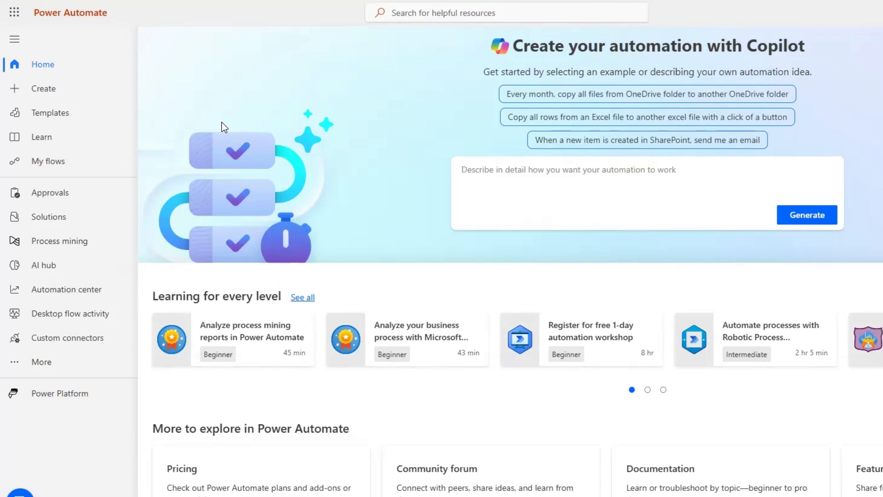
pyautogui.click(41, 90)
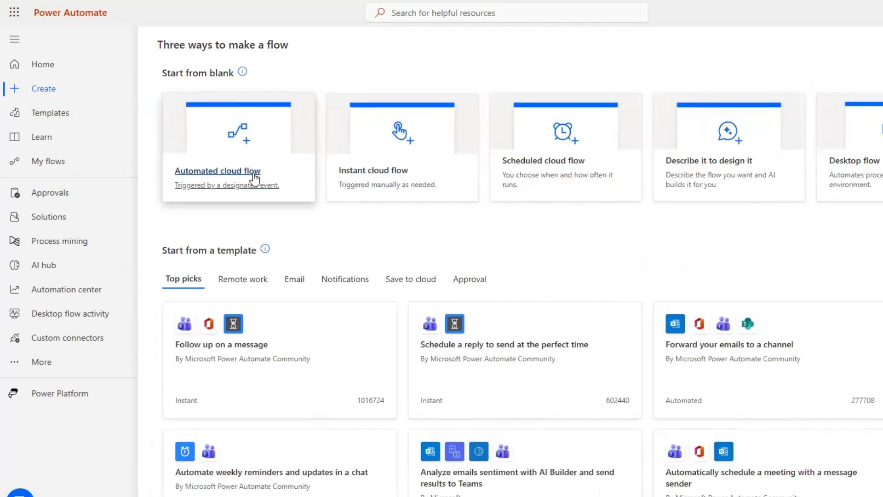
pyautogui.click(234, 177)
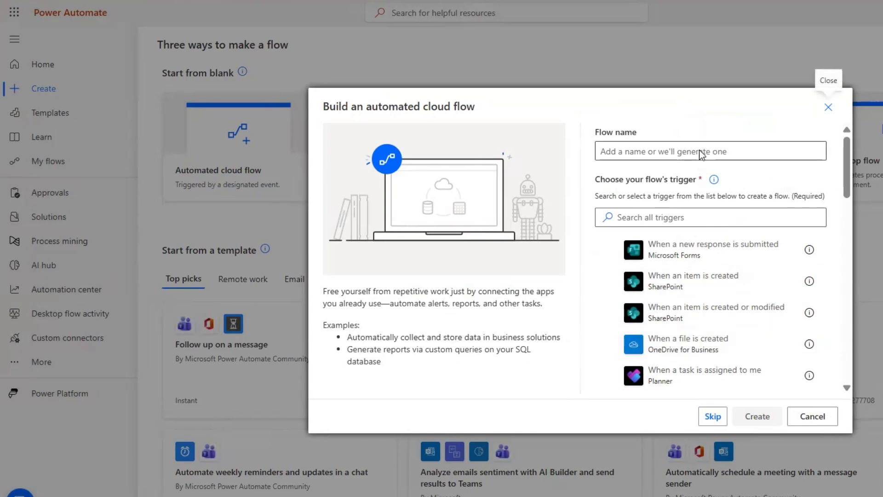
# Name the new flow "Teams Request - Trigger (Parent Flow)".
pyautogui.click(735, 153)
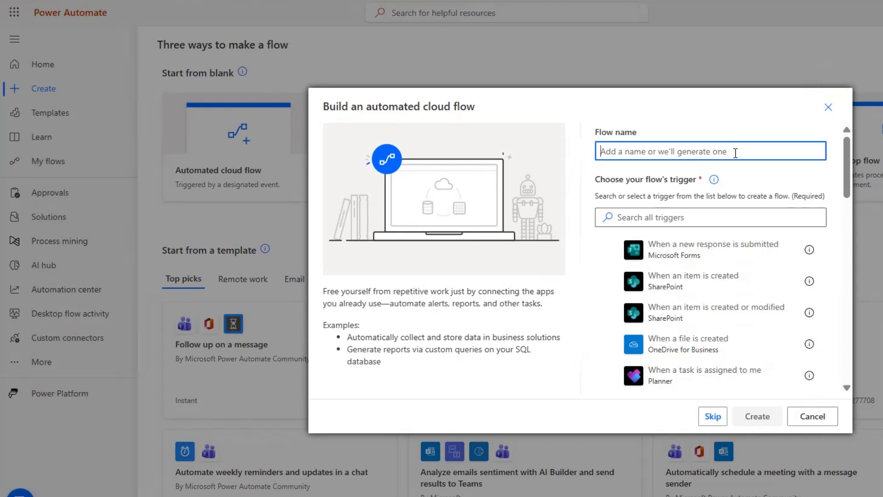
pyautogui.write('Teams Re')
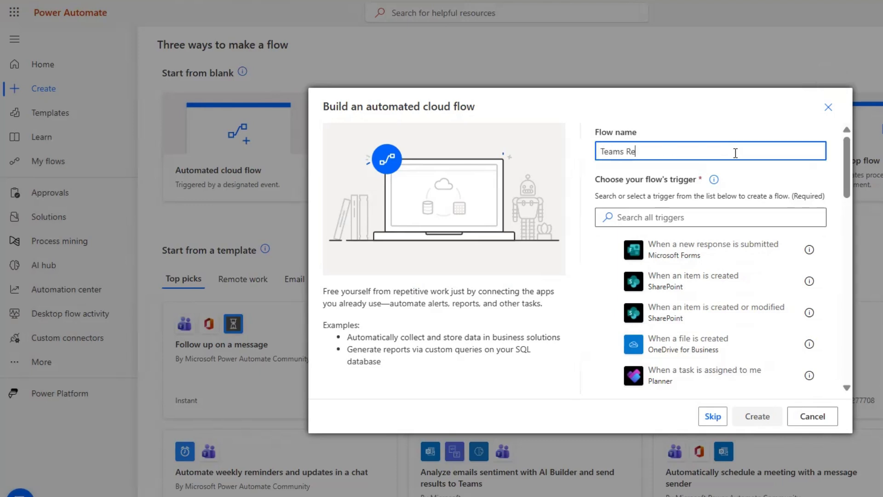
pyautogui.write('quest -')
pyautogui.write('Parent FlowTrigger')
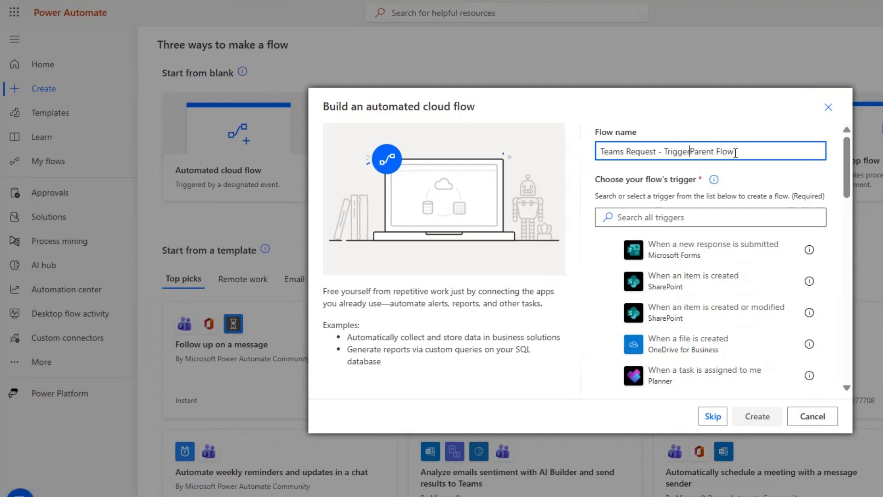
pyautogui.write(' (')
pyautogui.click(744, 150)
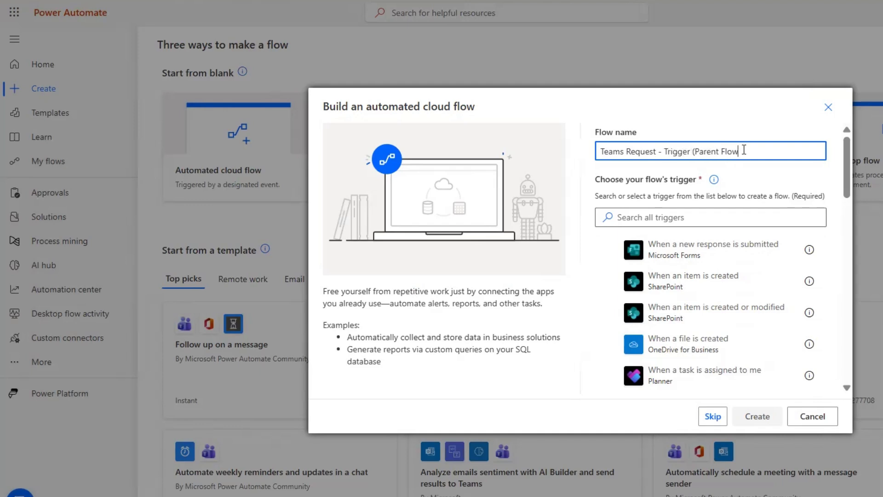
# Choose SharePoint's "When an item is created" as the flow's trigger and create the flow.
pyautogui.click(677, 217)
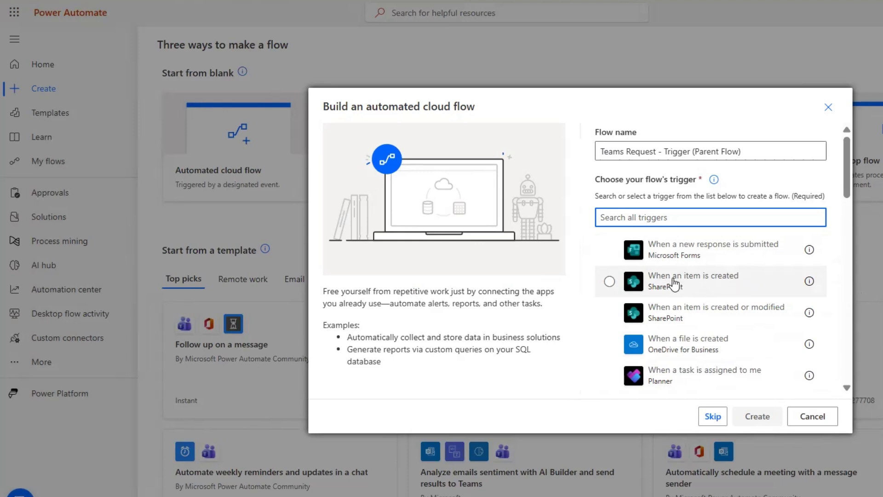
pyautogui.write('when an item is created')
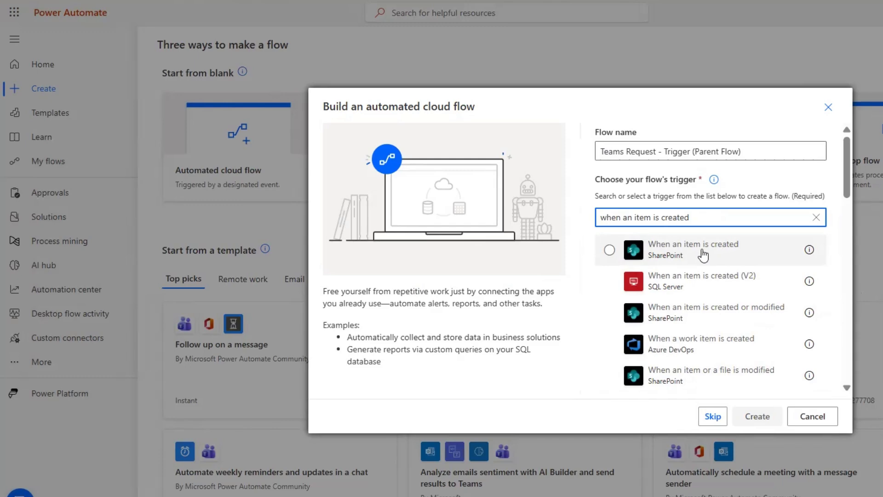
pyautogui.click(720, 252)
pyautogui.click(757, 416)
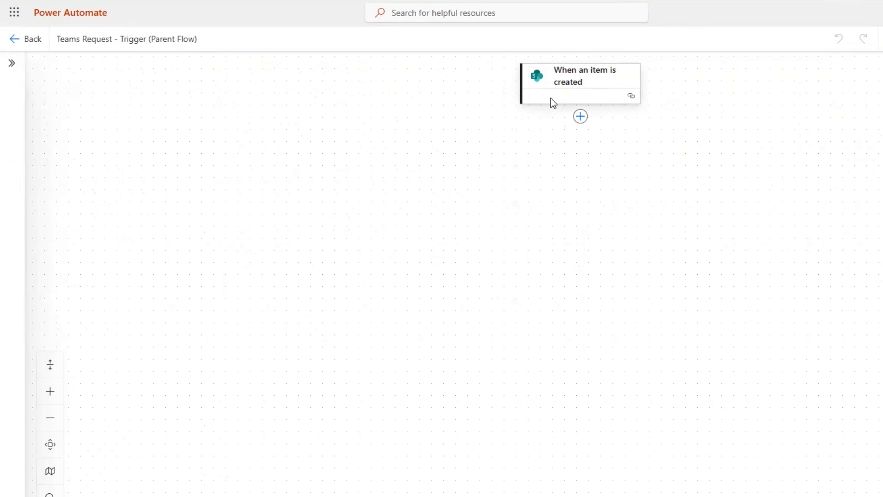
# Set the trigger's site address to Jibbs Automations Consulting and its list name to Teams Request.
pyautogui.click(585, 82)
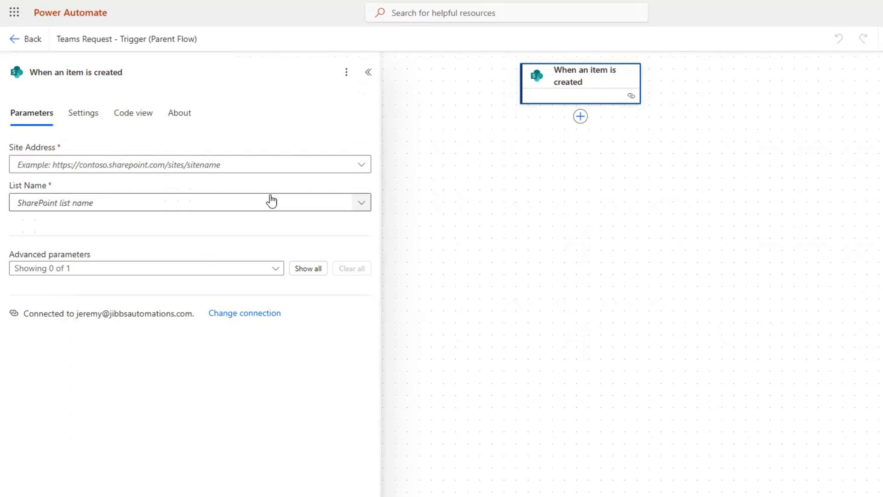
pyautogui.click(136, 166)
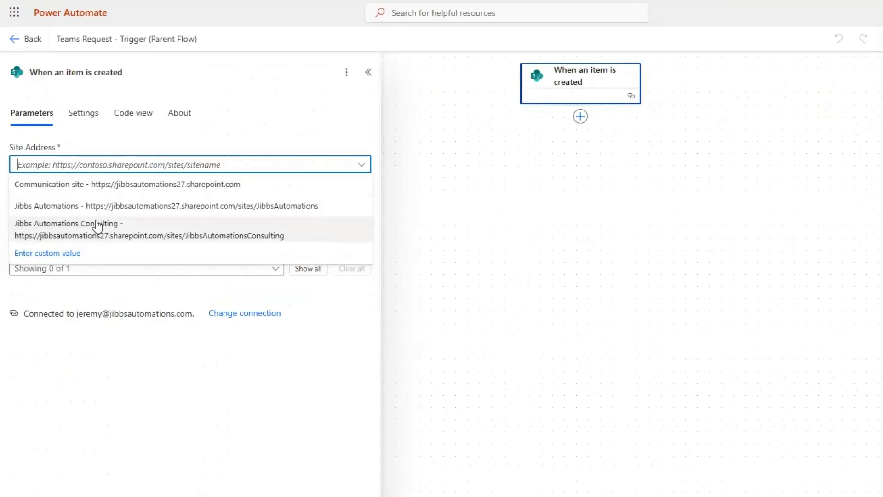
pyautogui.click(97, 226)
pyautogui.click(117, 211)
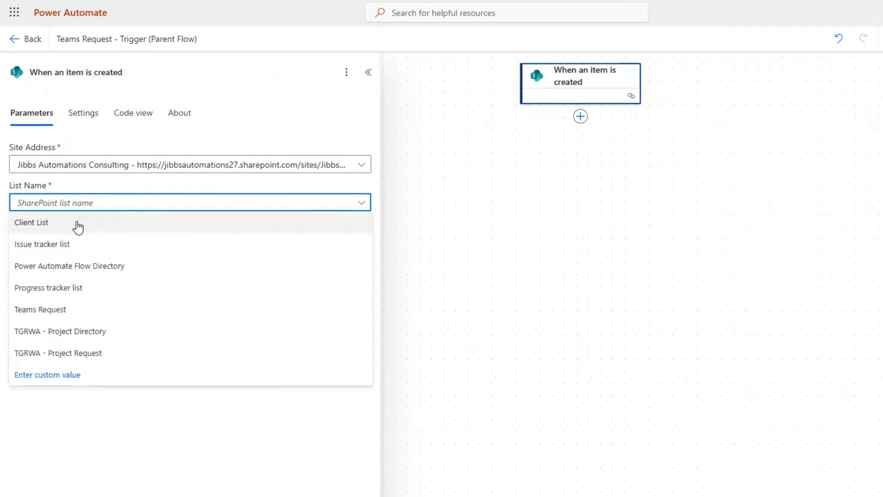
pyautogui.click(45, 310)
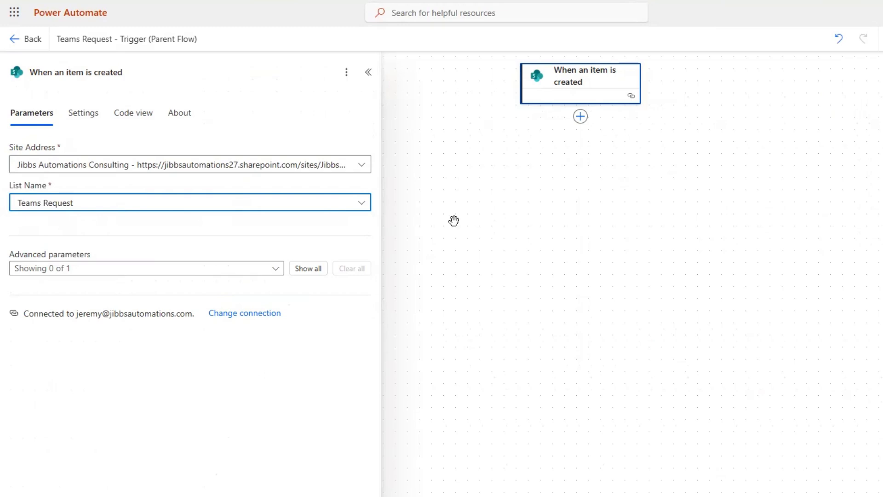
# Rename the trigger to "When an item is created - Teams Request".
pyautogui.click(166, 74)
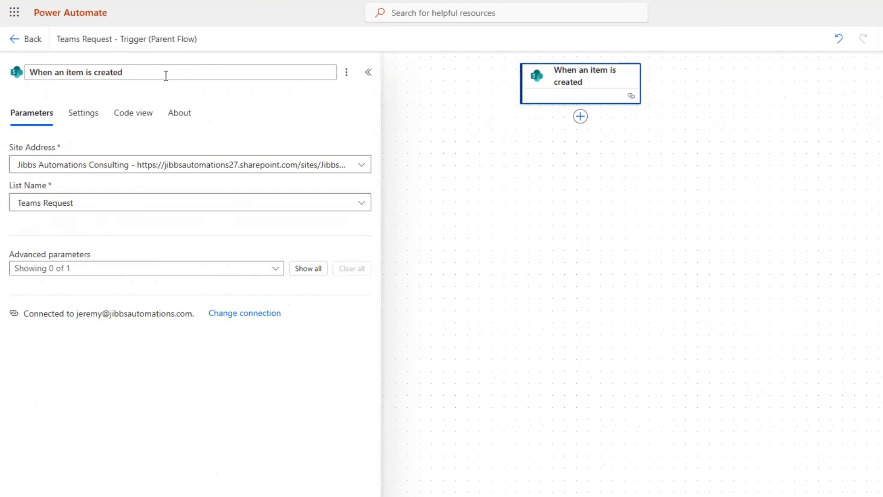
pyautogui.write('- Teams Request')
pyautogui.click(733, 122)
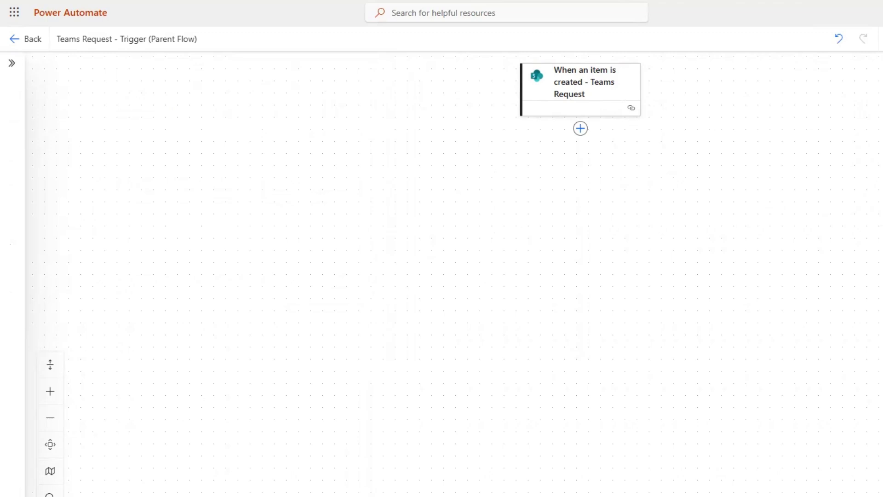
# Remove Compose from the favorite actions and mark it as a favorite again, and add a Compose action after the trigger.
pyautogui.click(580, 88)
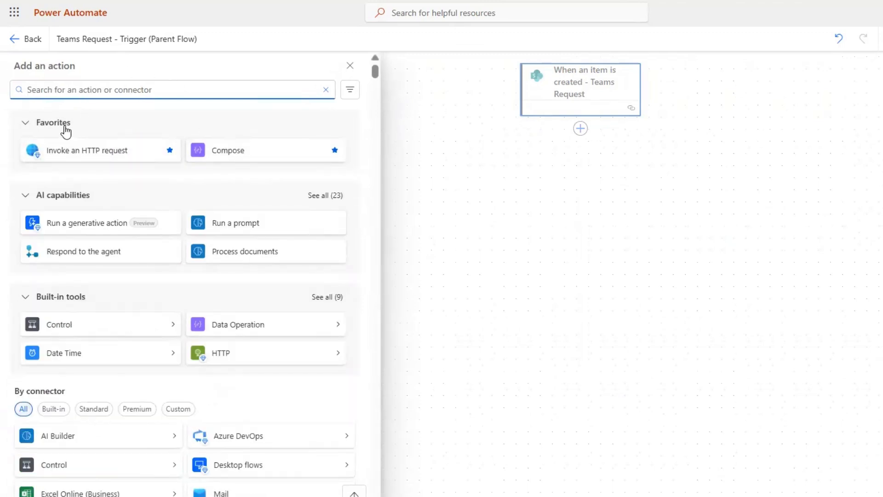
pyautogui.click(335, 150)
pyautogui.click(136, 85)
pyautogui.write('compose')
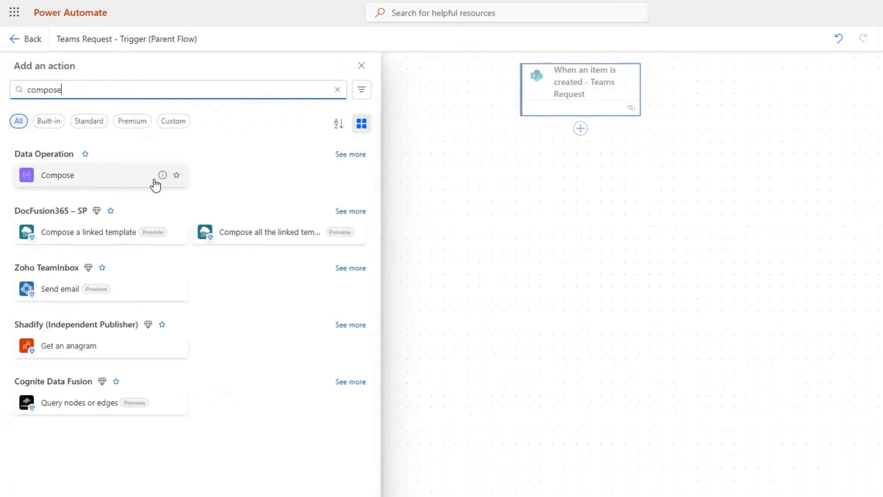
pyautogui.click(176, 175)
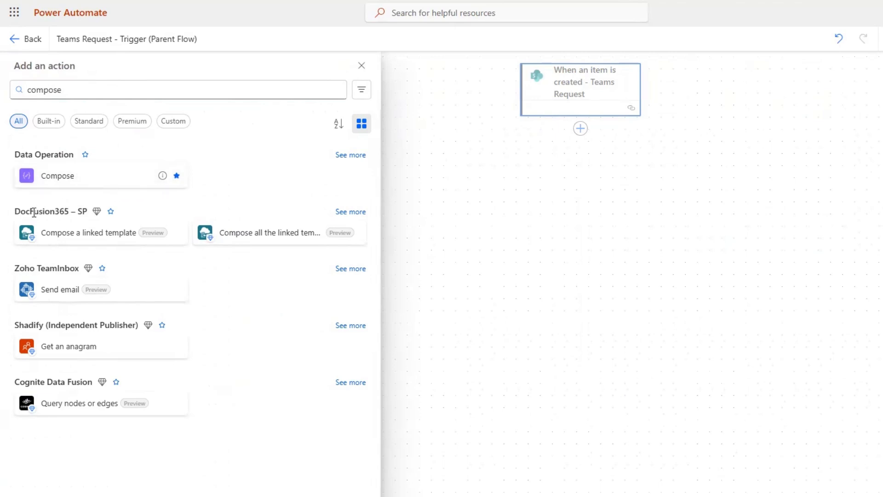
pyautogui.click(70, 178)
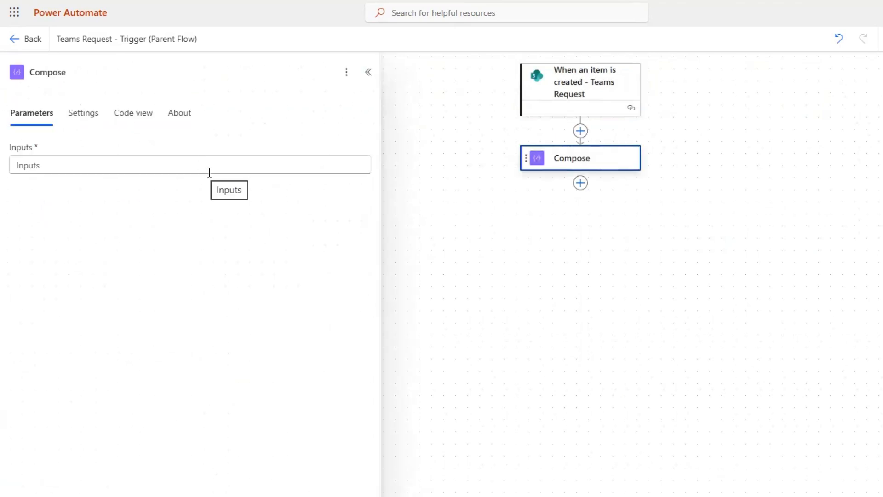
# Rename the new Compose action to "Compose - Site Address".
pyautogui.click(113, 70)
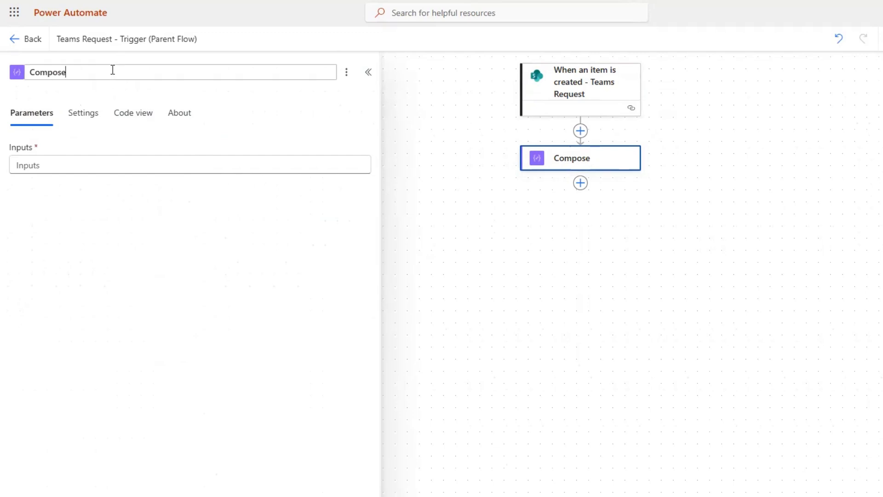
pyautogui.write('- Site Address')
pyautogui.press('Return')
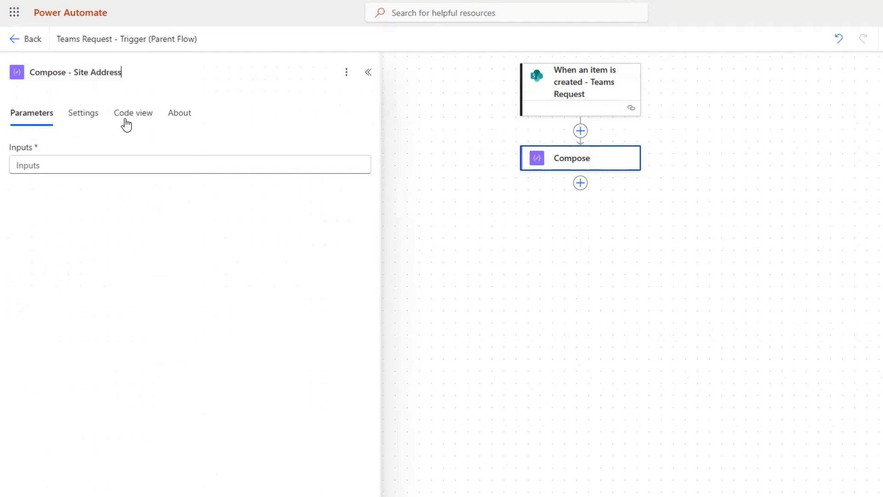
pyautogui.click(75, 72)
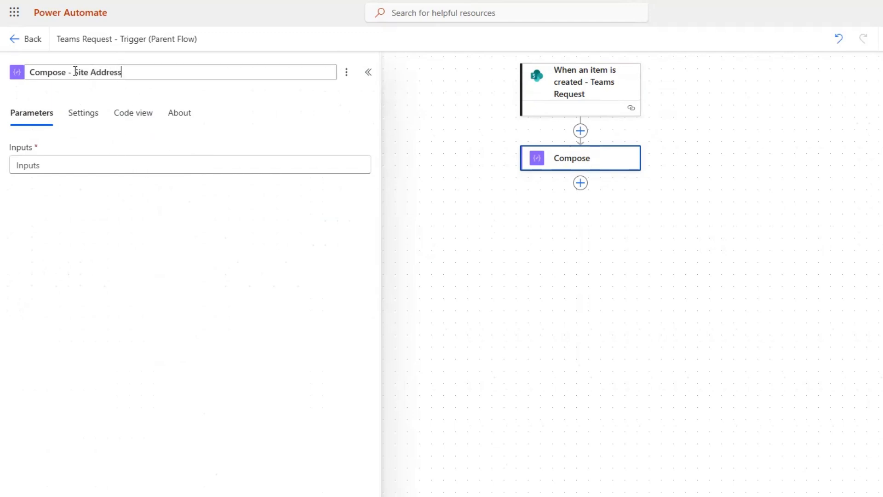
pyautogui.moveTo(138, 70); pyautogui.dragTo(24, 88)
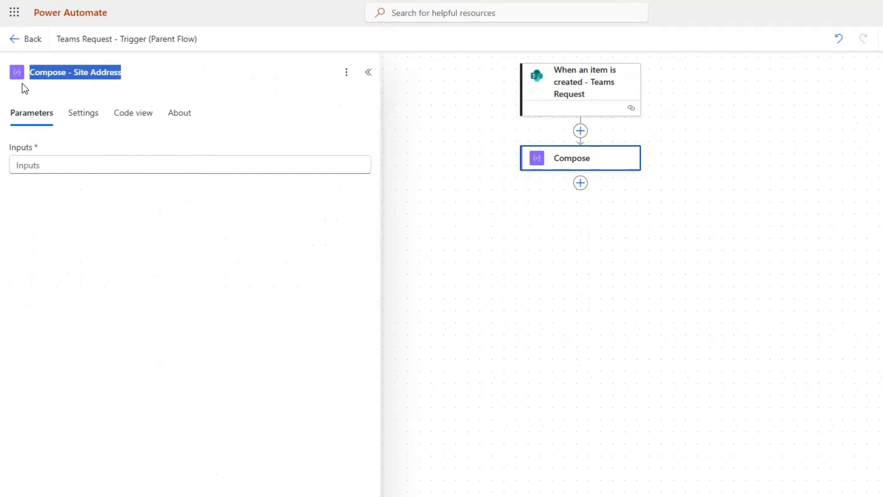
pyautogui.click(160, 72)
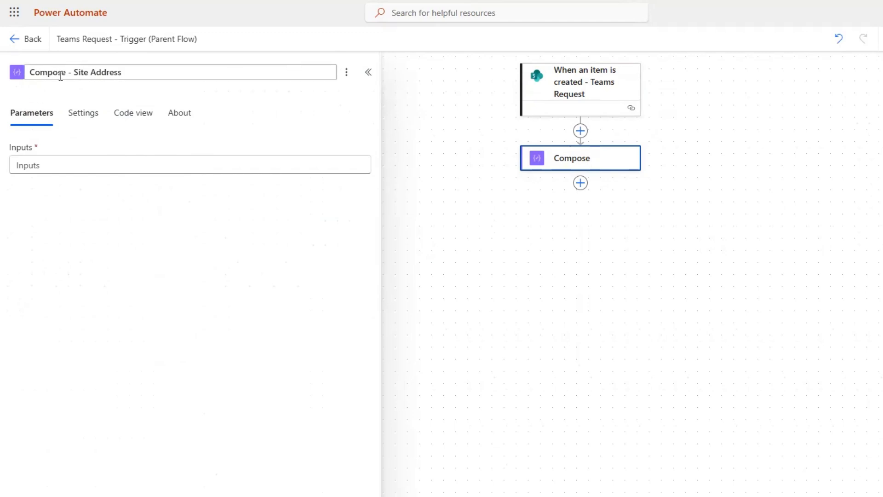
# Review the Compose - Site Address action's settings, underlying code and connector information, comparing its type in the code with its name.
pyautogui.click(84, 122)
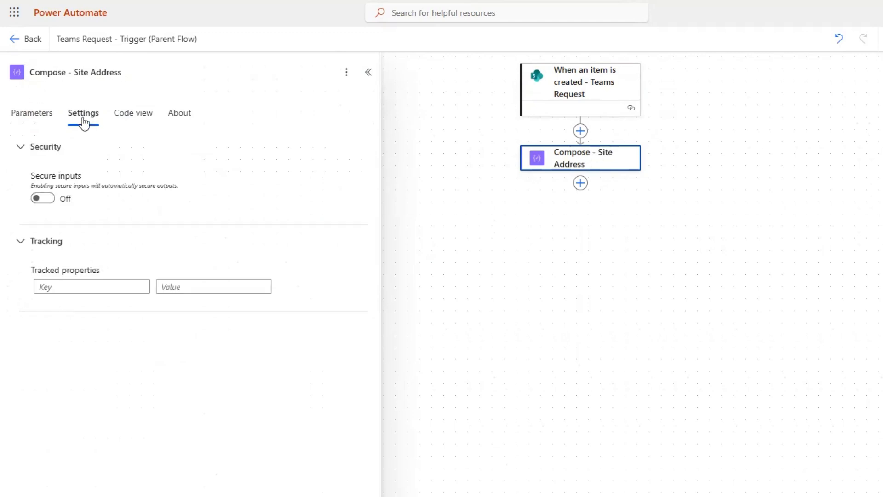
pyautogui.click(143, 120)
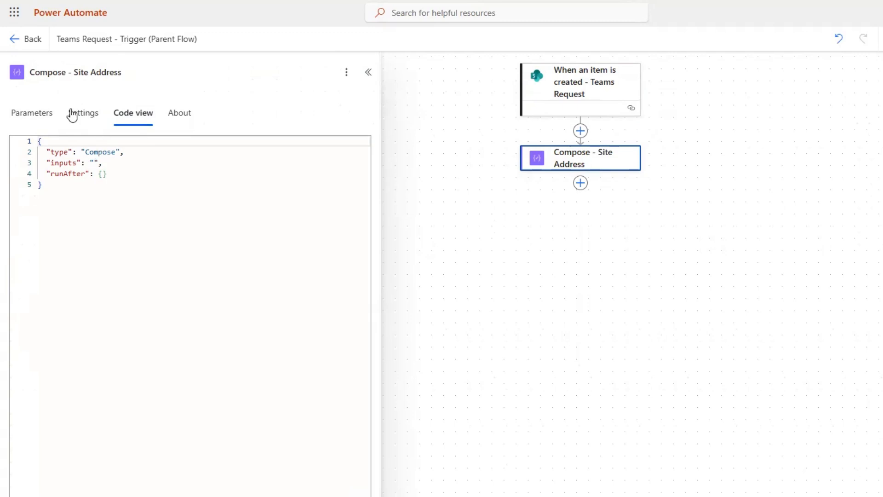
pyautogui.click(32, 120)
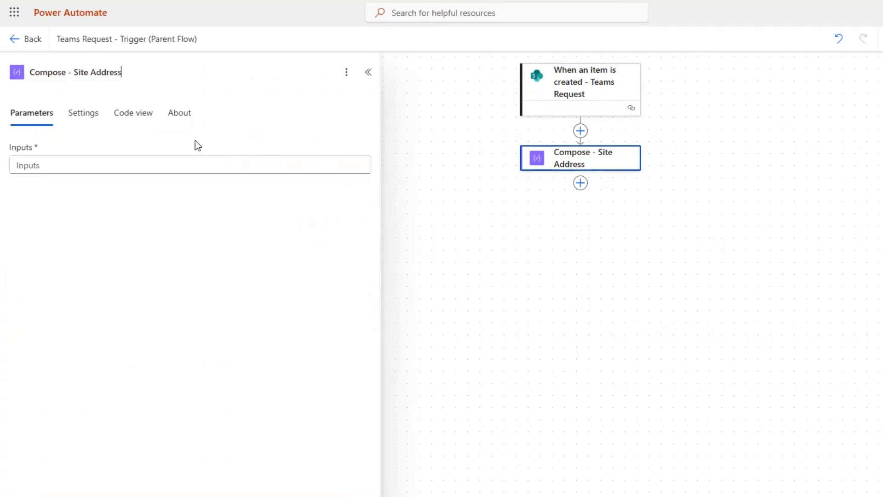
pyautogui.click(73, 72)
pyautogui.click(139, 116)
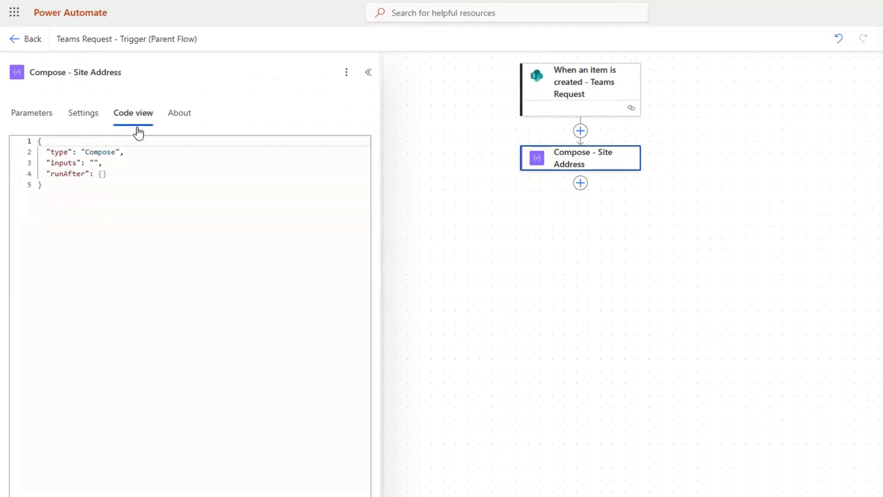
pyautogui.moveTo(116, 152); pyautogui.dragTo(85, 152)
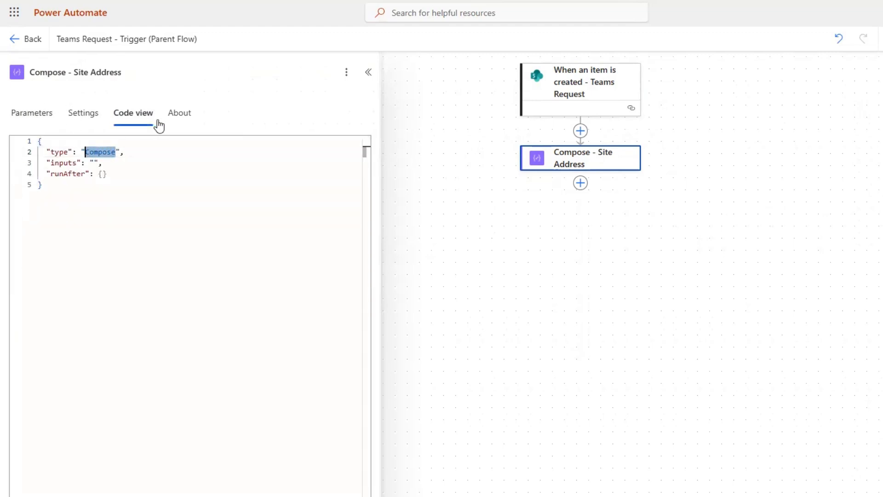
pyautogui.click(183, 115)
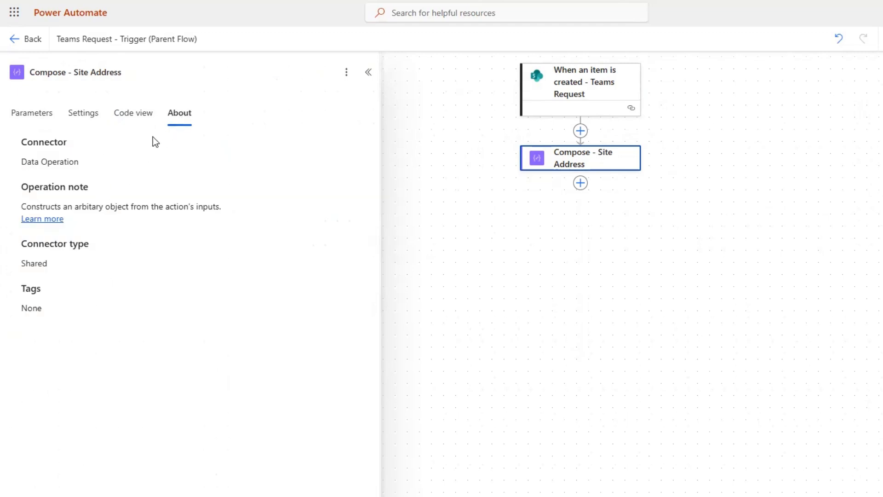
pyautogui.click(139, 115)
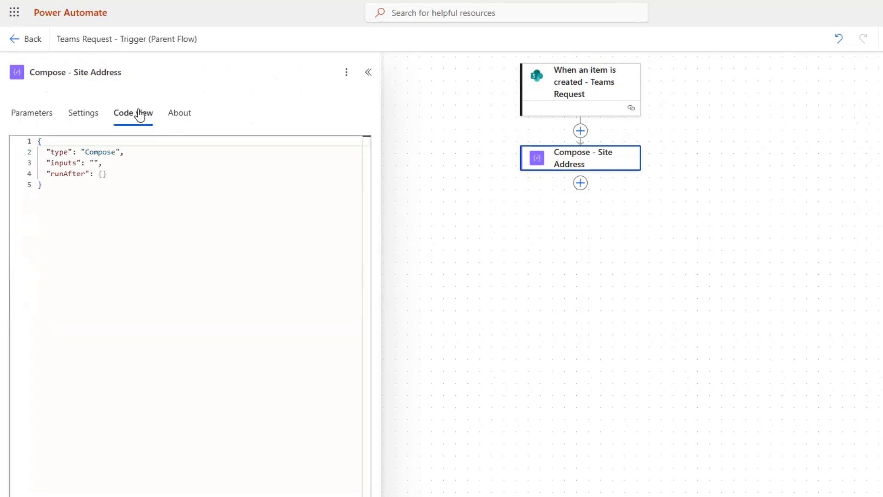
pyautogui.doubleClick(49, 73)
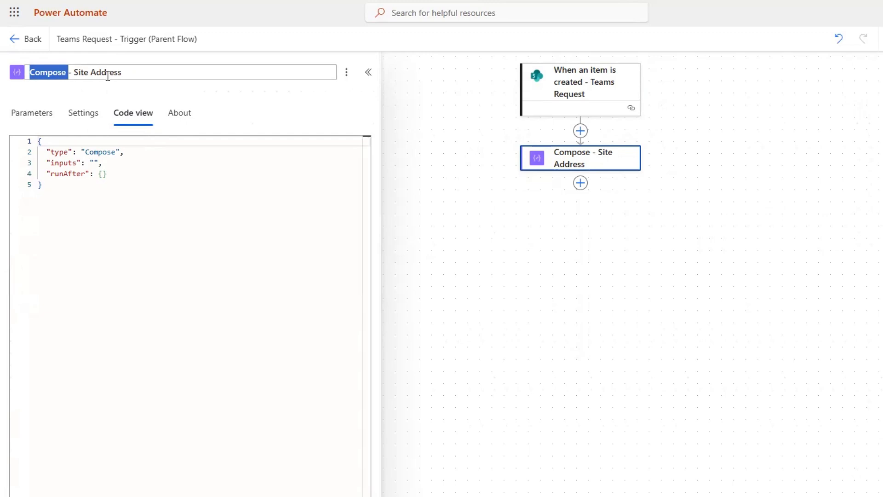
pyautogui.click(132, 75)
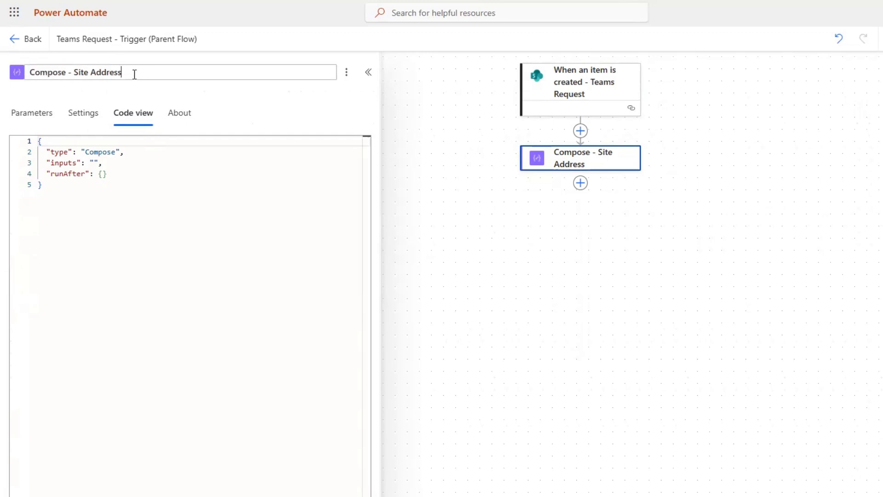
# Set the Compose - Site Address input to the expression split(decodeUriComponent(decodeUriComponent(split(triggerOutputs()?['headers']?['Location'], '/datasets/')[1])), '/tables')[0].
pyautogui.click(33, 118)
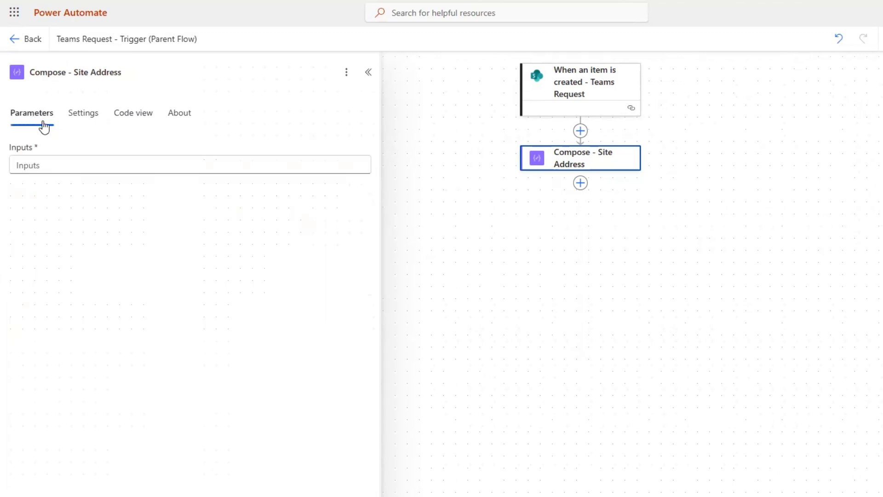
pyautogui.click(65, 165)
pyautogui.click(106, 165)
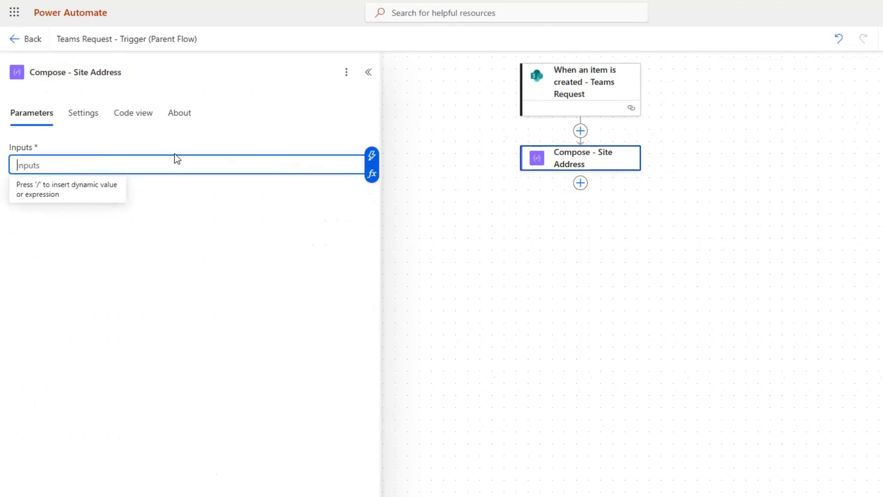
pyautogui.click(373, 175)
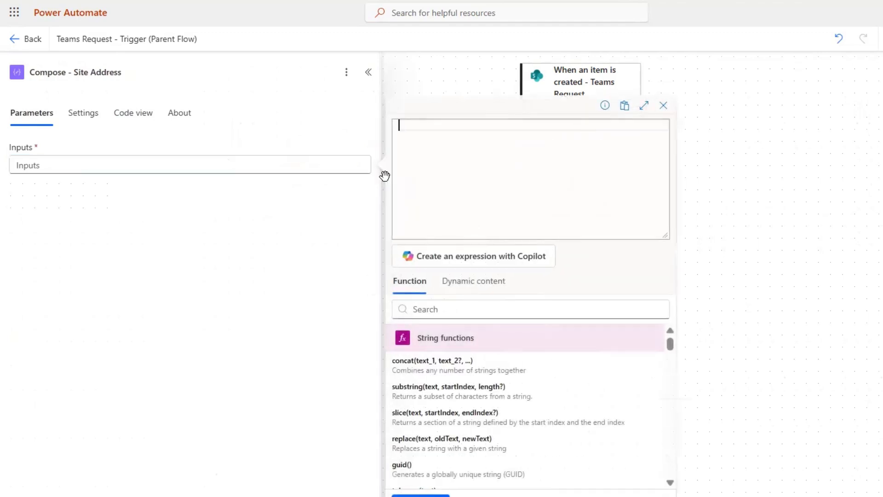
pyautogui.click(321, 163)
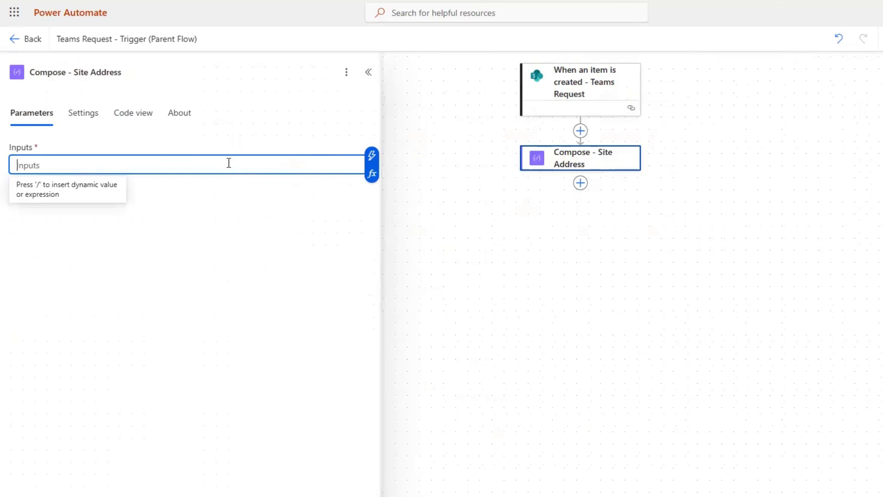
pyautogui.click(372, 174)
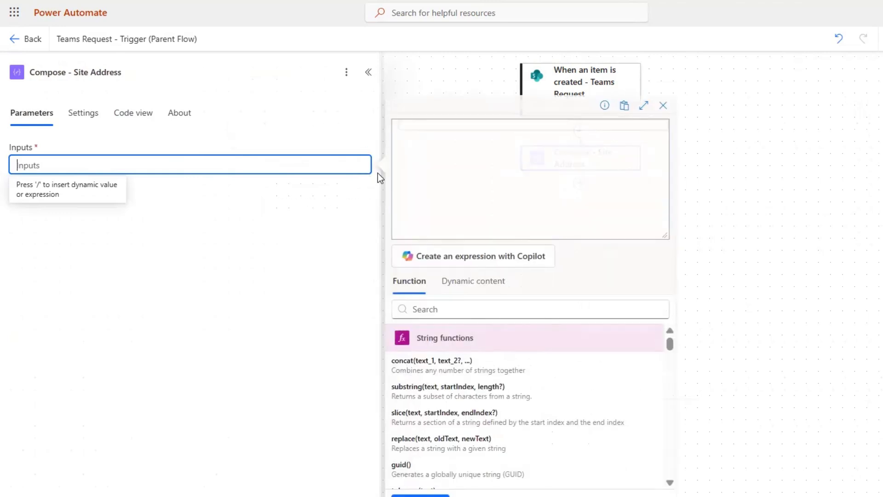
pyautogui.write("split(decodeUriComponent(decodeUriComponent(split(triggerOutputs()?['headers']?['Location'], '/datasets/')[1])), '/tables')[0]")
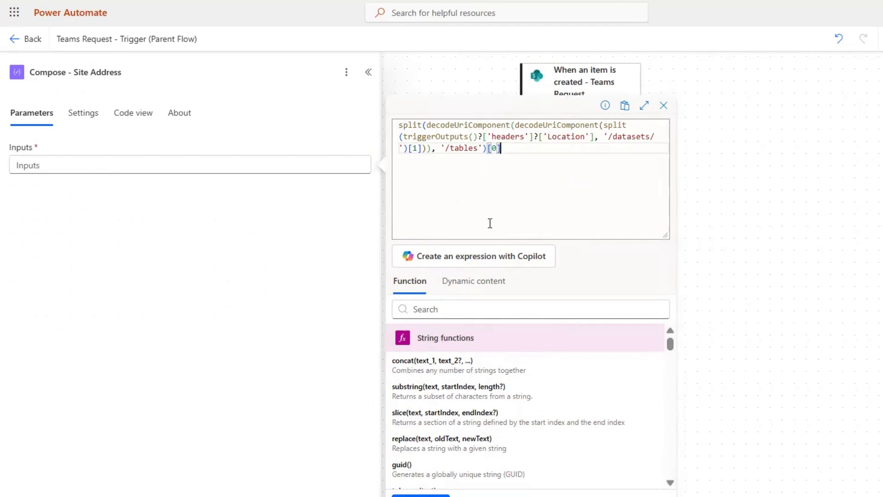
pyautogui.click(420, 495)
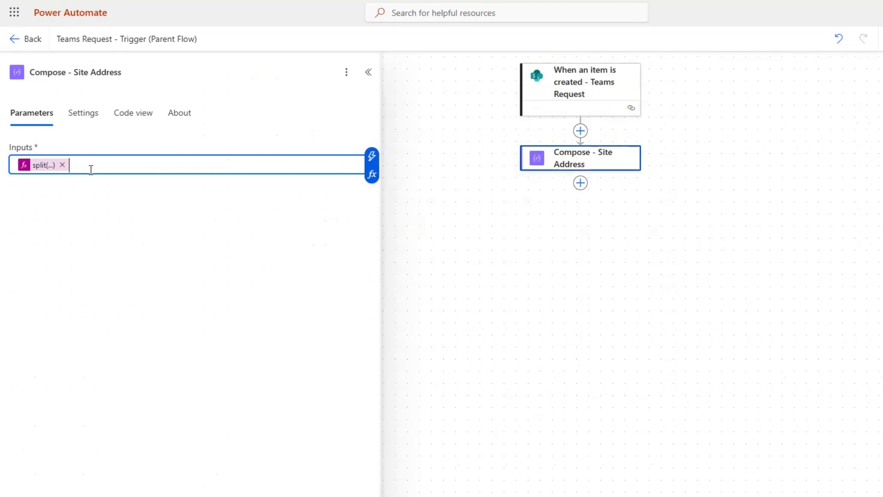
pyautogui.click(44, 165)
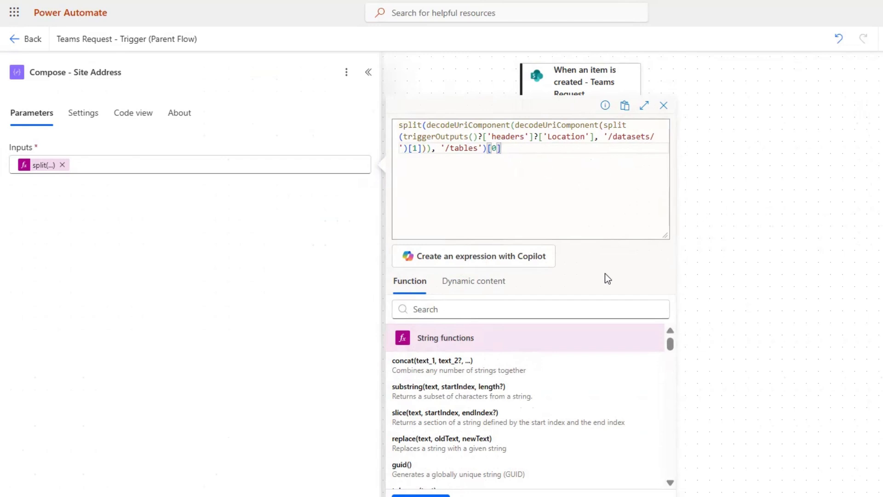
pyautogui.click(730, 202)
# Add a second Compose action after Compose - Site Address and name it "Compose - List Name".
pyautogui.click(580, 183)
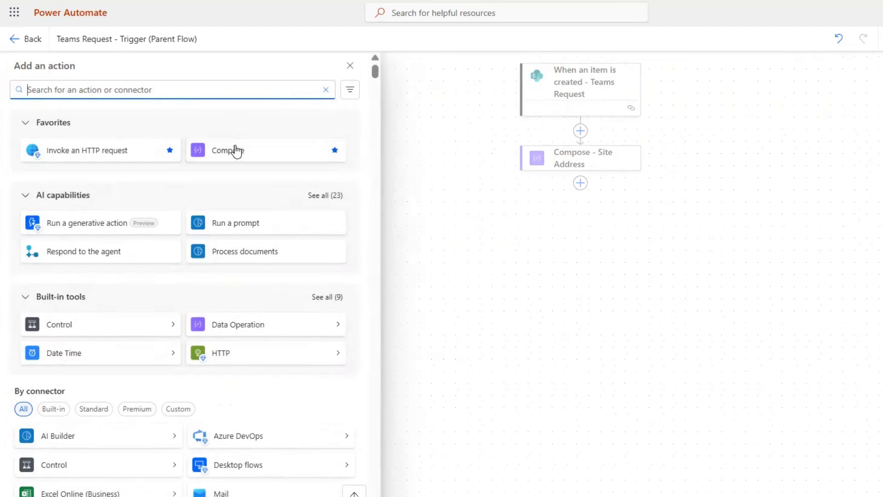
pyautogui.click(238, 158)
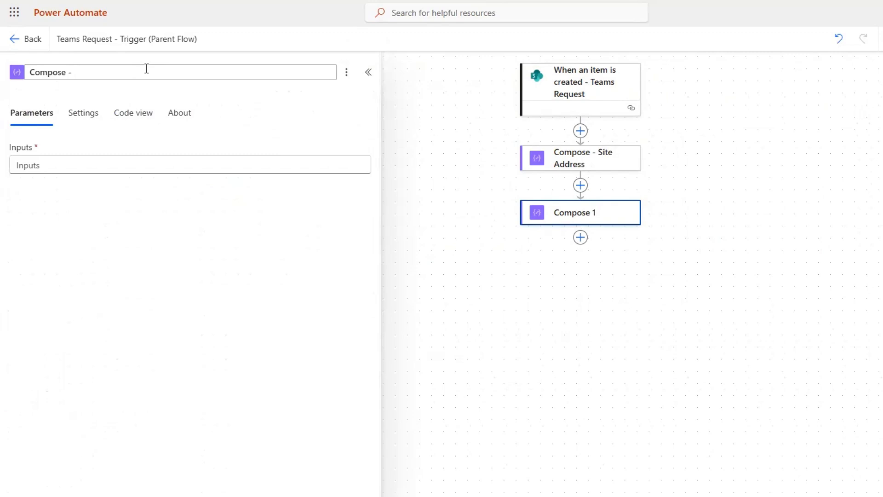
pyautogui.click(339, 3)
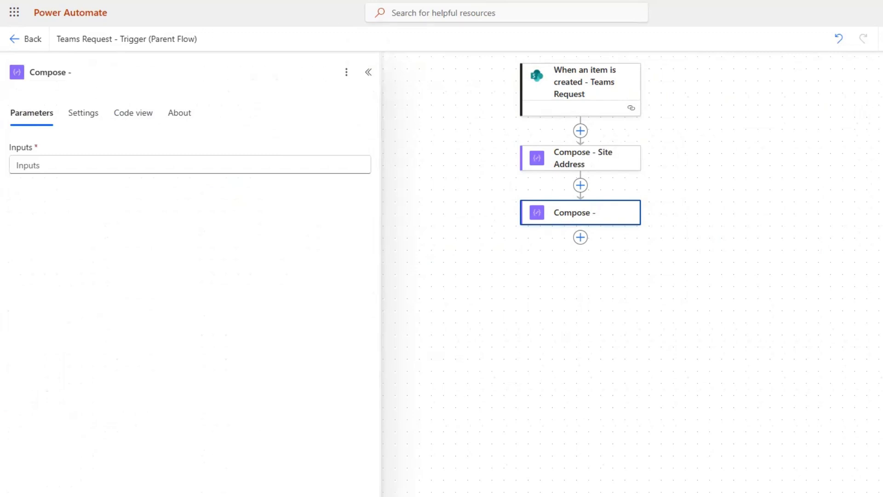
pyautogui.click(130, 74)
pyautogui.write('List ')
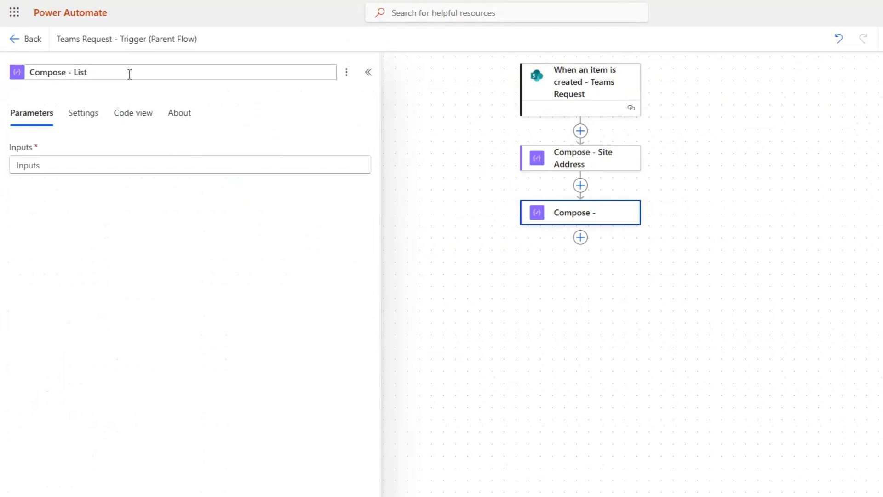
pyautogui.write('Name')
pyautogui.click(584, 87)
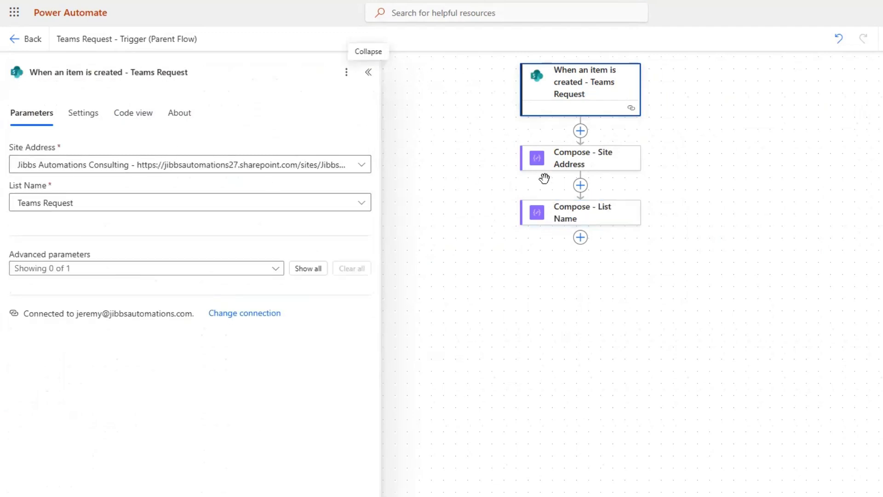
# Set the Compose - List Name input to the expression trim(split(triggerOutputs()?['body/{Path}'], '/')[1]) and save the flow.
pyautogui.click(578, 215)
pyautogui.click(89, 161)
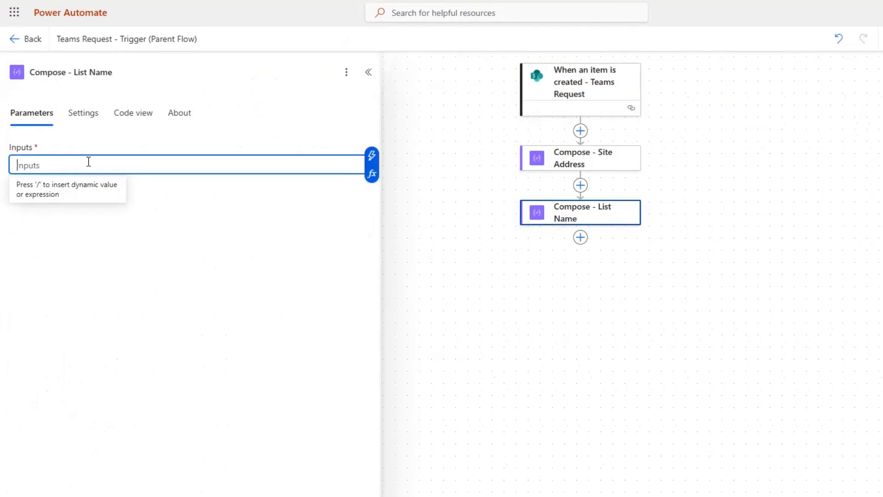
pyautogui.click(372, 175)
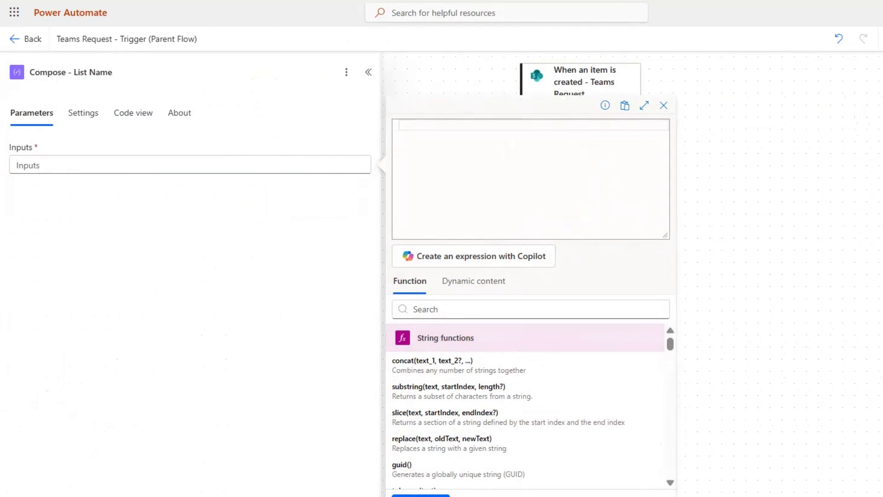
pyautogui.write("trim(split(triggerOutputs()?['body/{Path}'], '/')[1])")
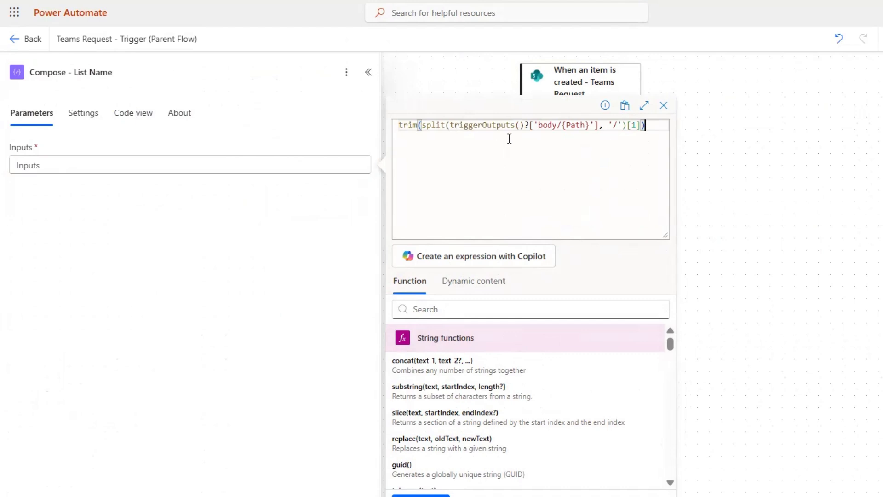
pyautogui.click(433, 495)
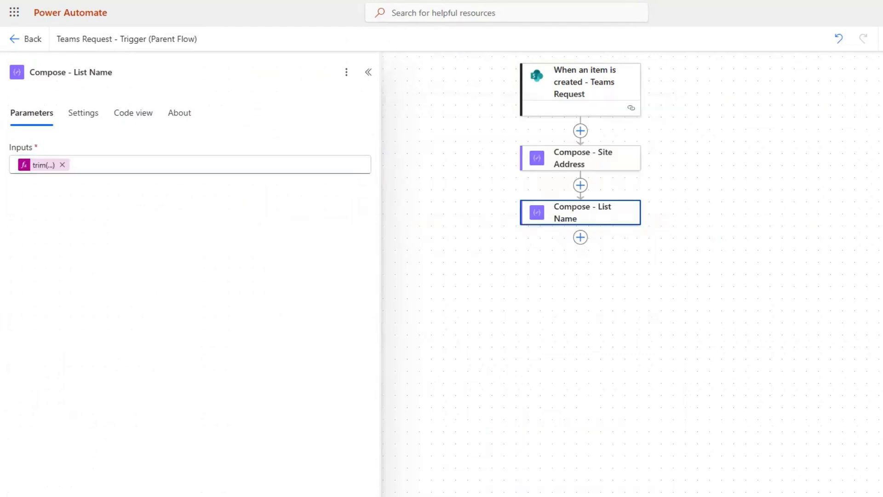
pyautogui.hotkey('ctrl', 's')
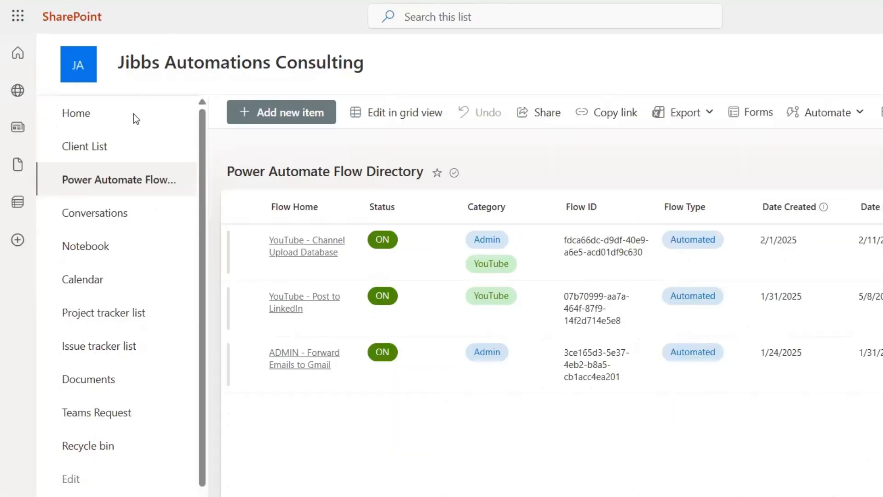
# Open the Teams Request list and examine its existing forms and the fields on its new item form.
pyautogui.click(109, 416)
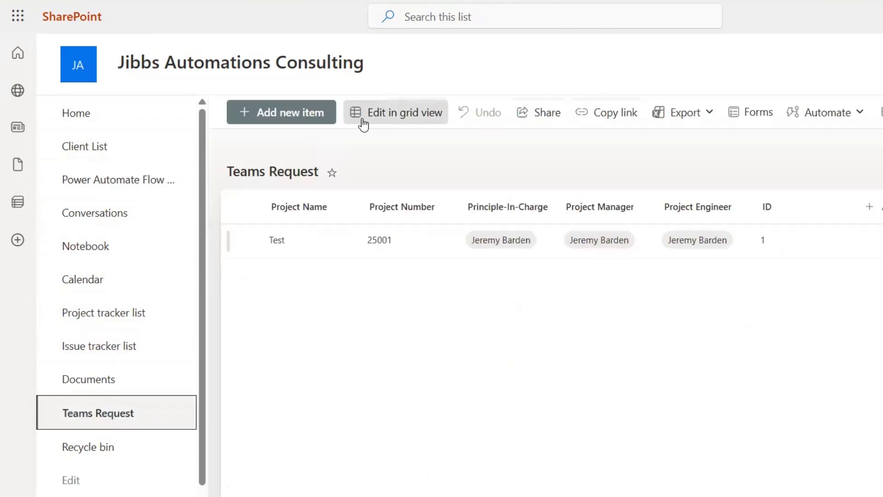
pyautogui.click(759, 114)
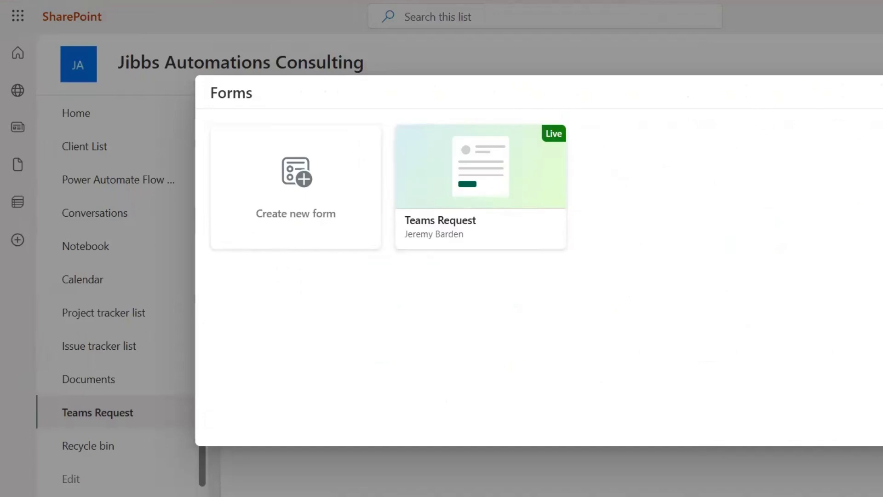
pyautogui.click(166, 83)
pyautogui.click(287, 112)
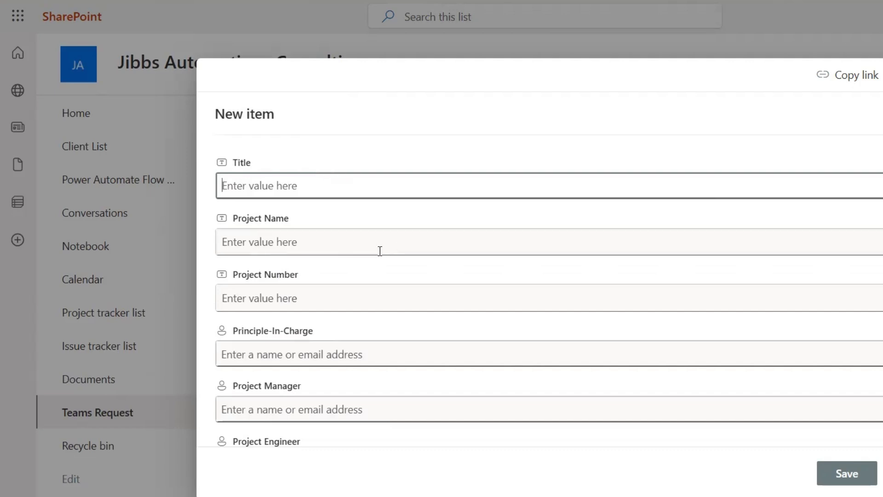
pyautogui.scroll(-2, 290, 275)
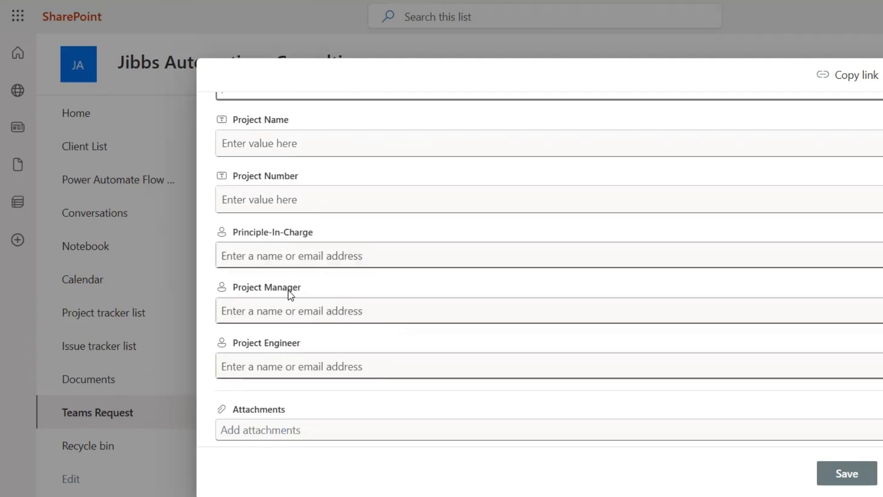
pyautogui.scroll(2, 322, 374)
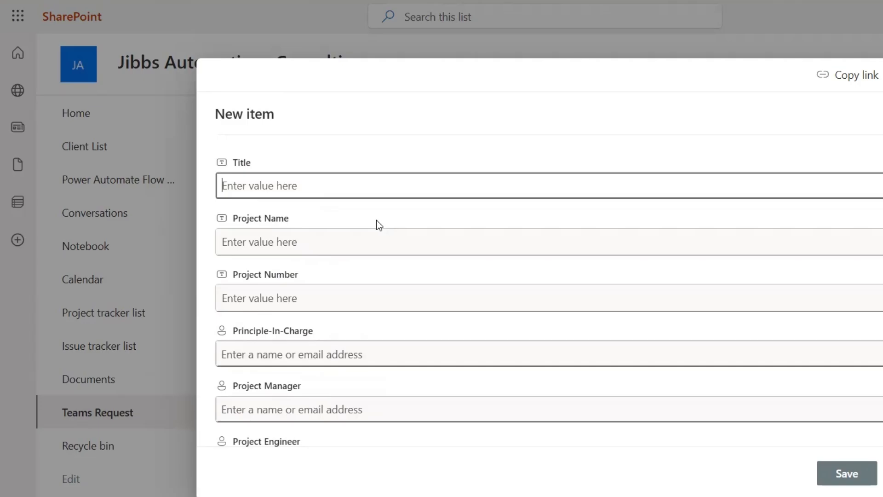
pyautogui.scroll(-2, 377, 226)
pyautogui.scroll(2, 325, 404)
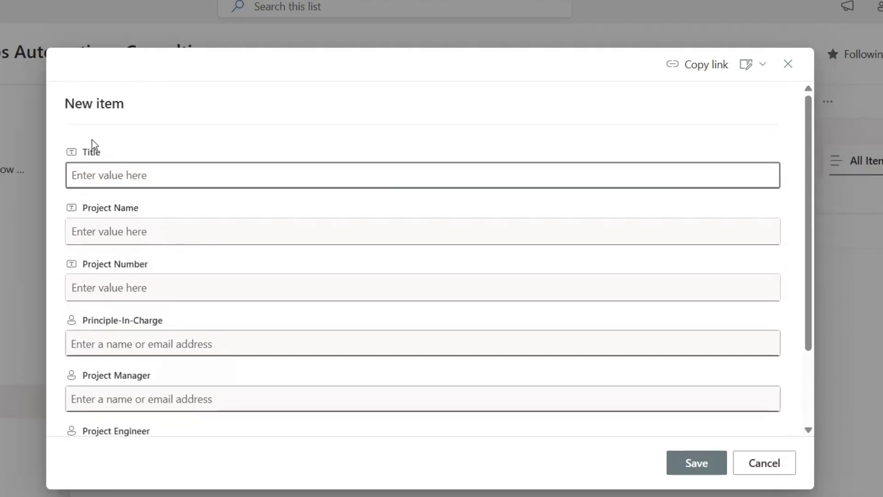
pyautogui.scroll(-2, 191, 232)
pyautogui.scroll(2, 180, 384)
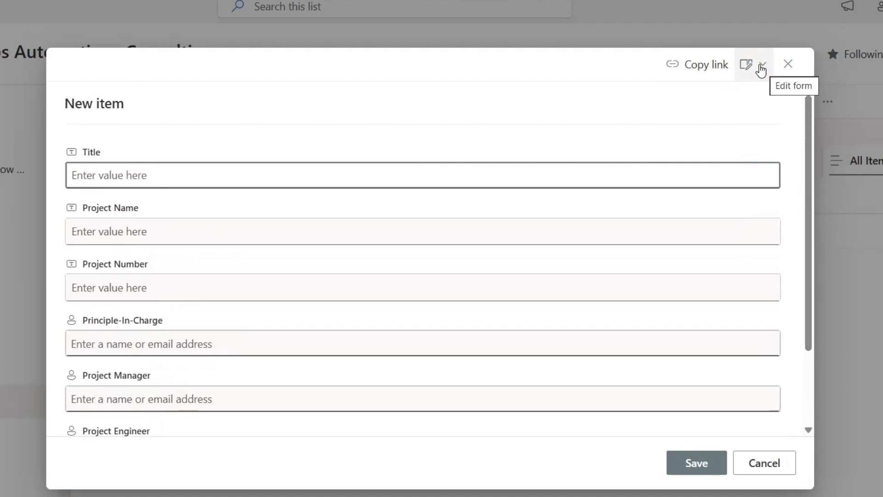
# Hide the Title column from the Teams Request list's new item form and save the column selection.
pyautogui.click(788, 64)
pyautogui.click(127, 104)
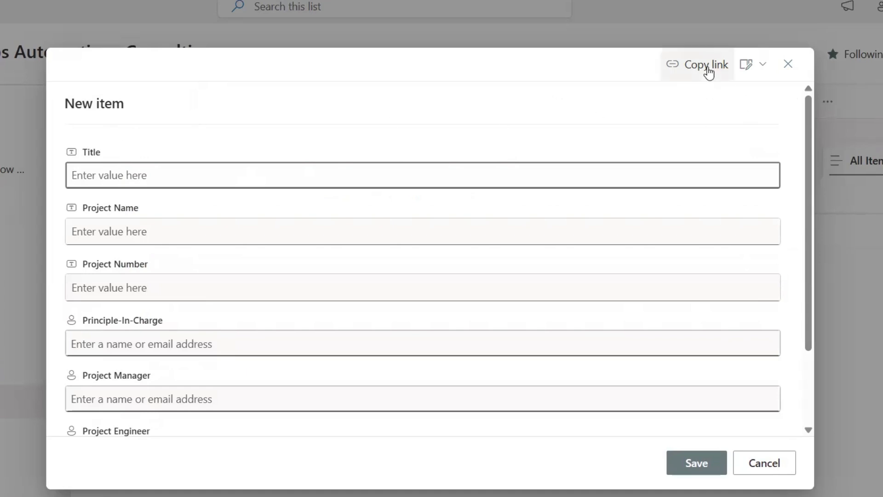
pyautogui.click(763, 67)
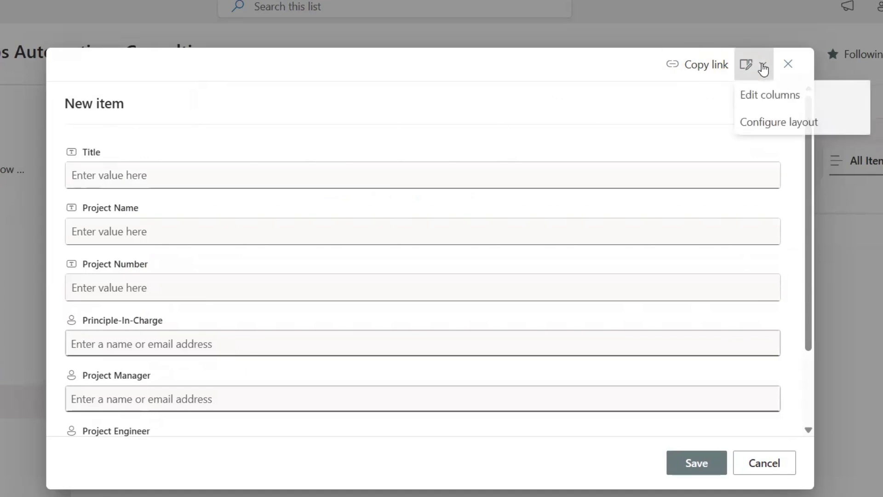
pyautogui.click(781, 105)
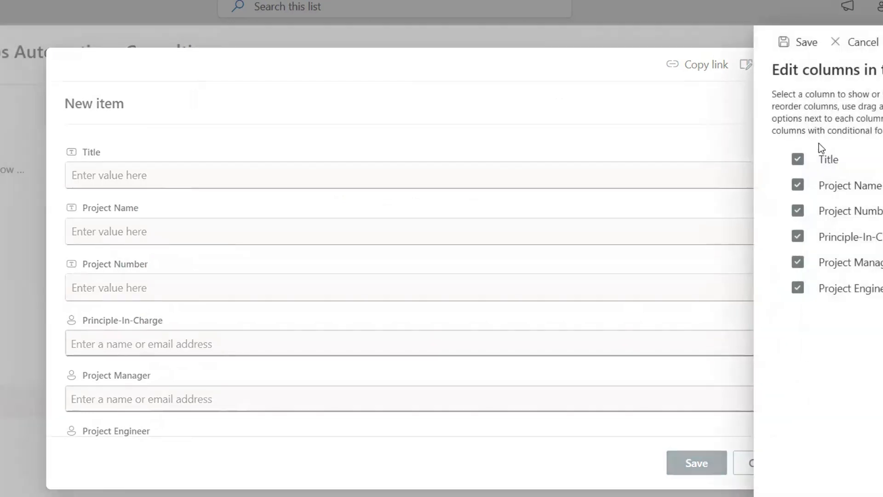
pyautogui.click(802, 161)
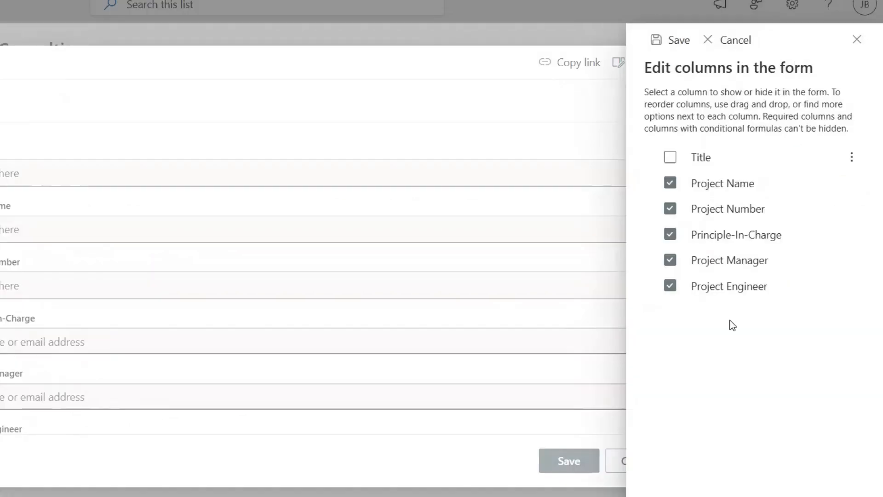
pyautogui.click(670, 46)
# Examine the remaining fields on the new item form, including Attachments, and close the form.
pyautogui.scroll(-1, 222, 248)
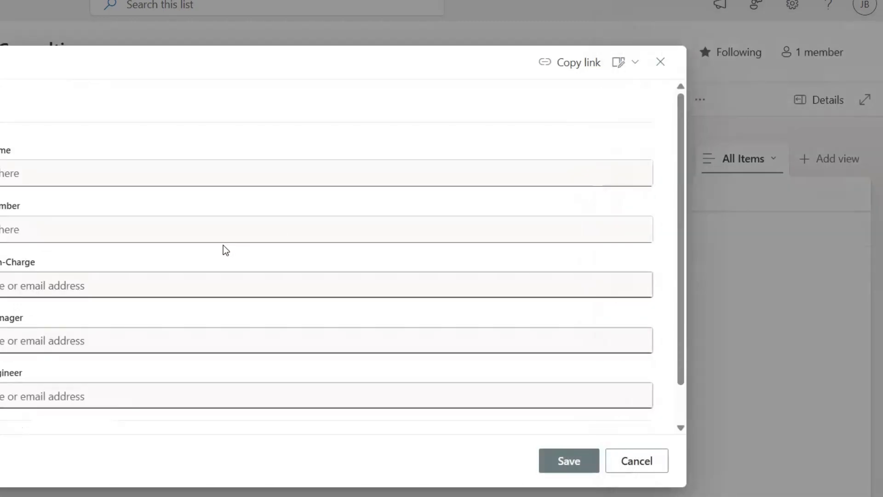
pyautogui.scroll(1, 184, 173)
pyautogui.scroll(-1, 169, 197)
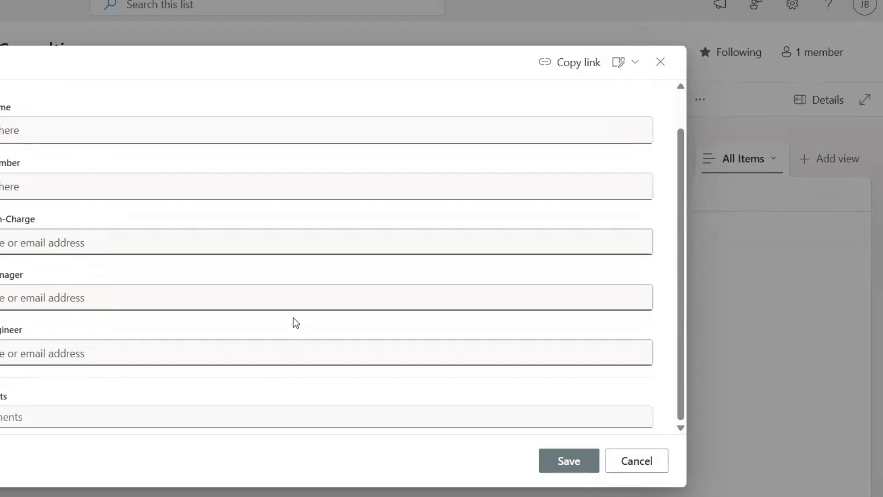
pyautogui.scroll(1, 300, 329)
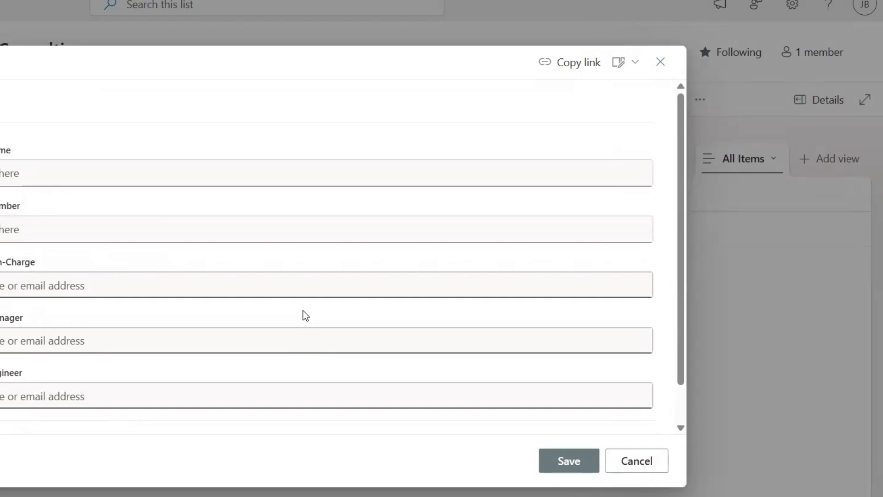
pyautogui.scroll(-2, 306, 315)
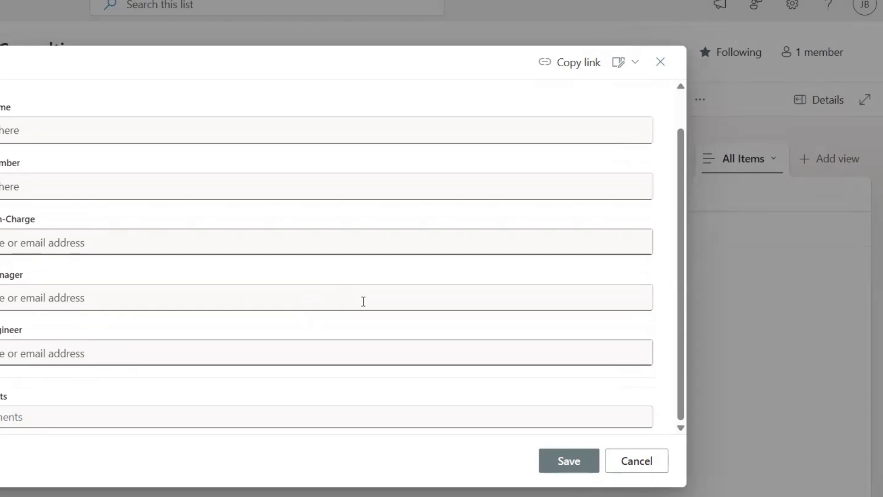
pyautogui.scroll(1, 361, 298)
pyautogui.scroll(-1, 361, 297)
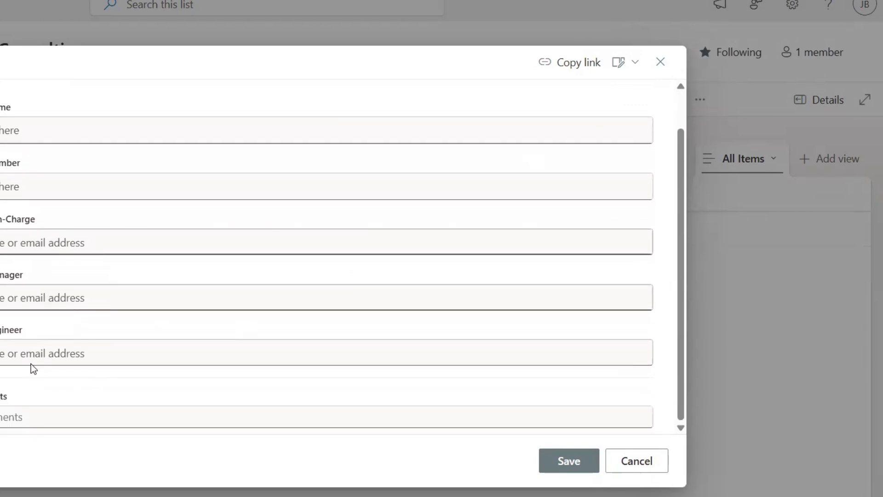
pyautogui.scroll(1, 349, 302)
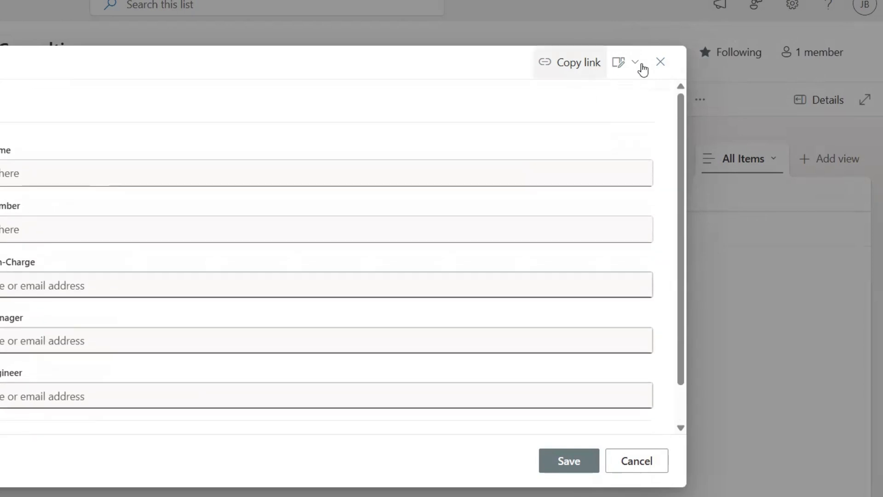
pyautogui.click(666, 64)
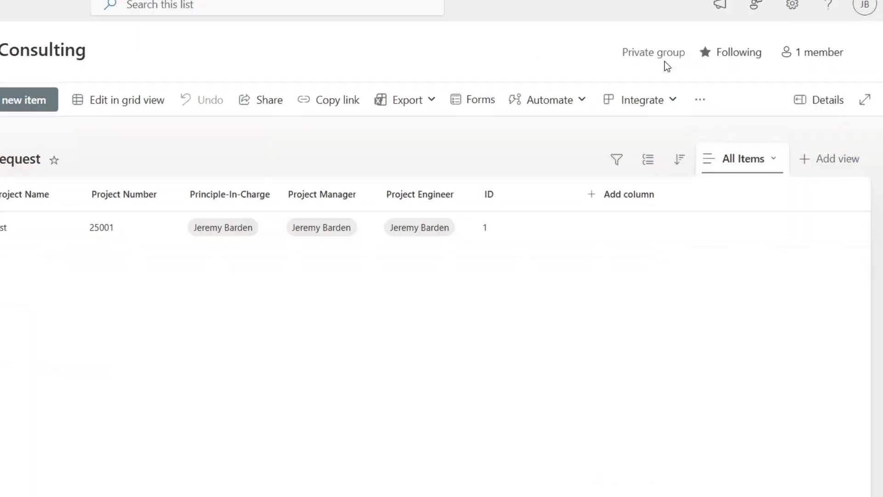
# Open the Teams Request list settings and look over its general settings, columns and views.
pyautogui.click(793, 6)
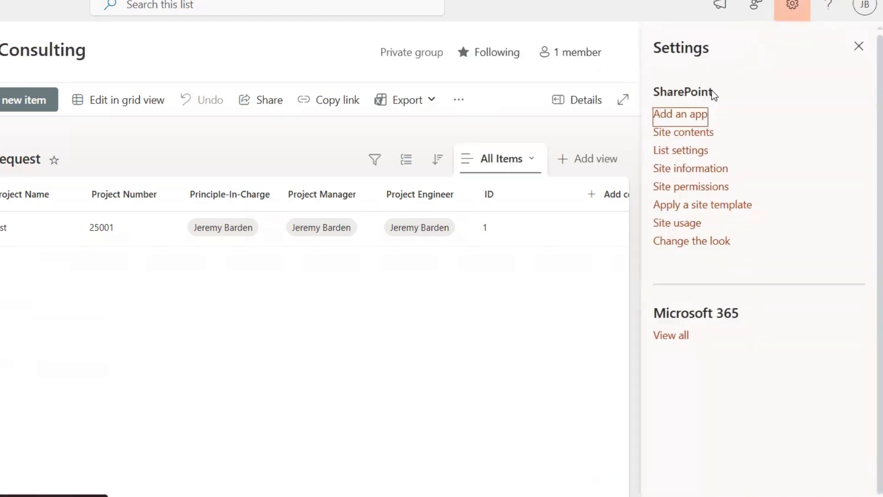
pyautogui.click(691, 153)
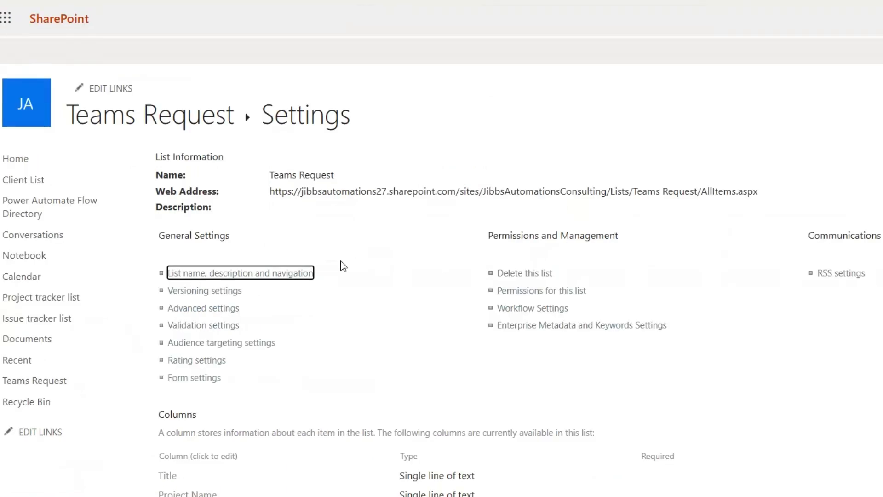
pyautogui.scroll(-2, 329, 333)
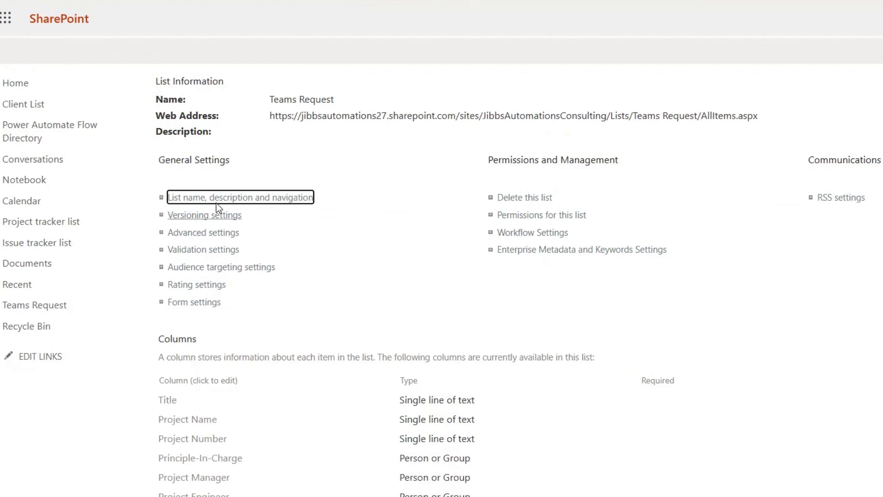
pyautogui.scroll(-6, 238, 276)
pyautogui.scroll(4, 238, 273)
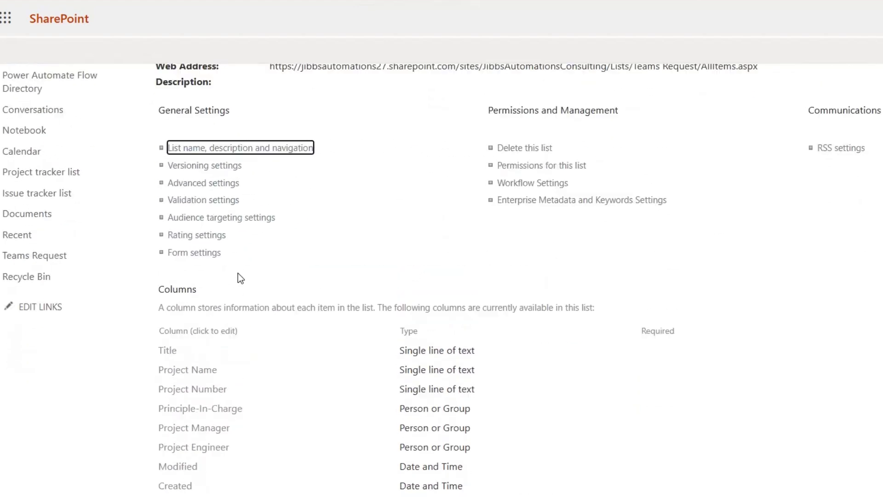
pyautogui.scroll(4, 238, 274)
pyautogui.scroll(-2, 316, 312)
pyautogui.scroll(-4, 316, 312)
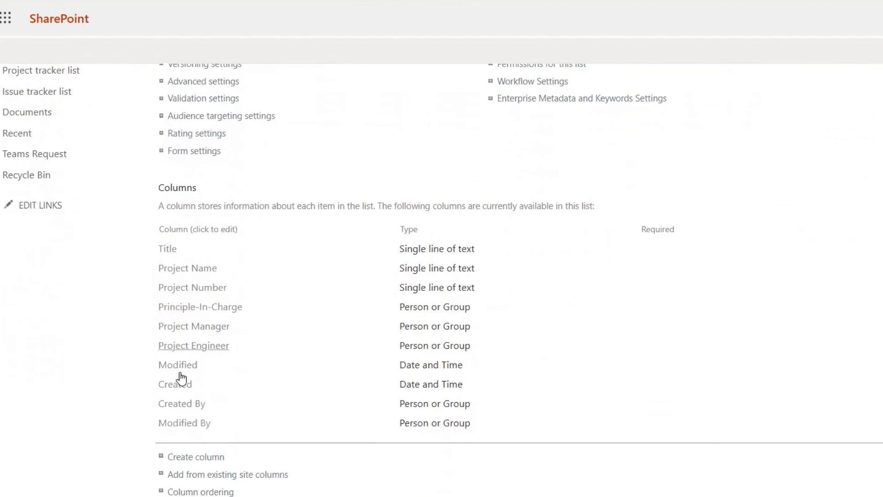
pyautogui.scroll(-4, 187, 427)
pyautogui.scroll(-1, 198, 258)
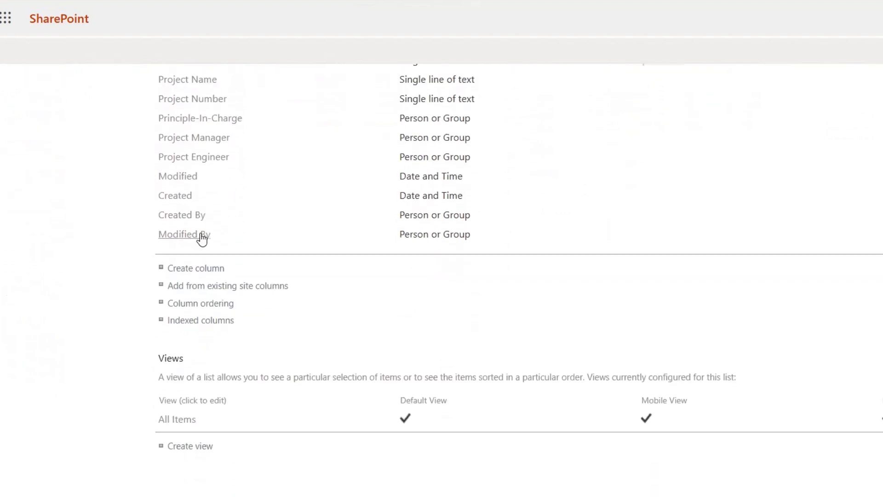
pyautogui.scroll(8, 202, 239)
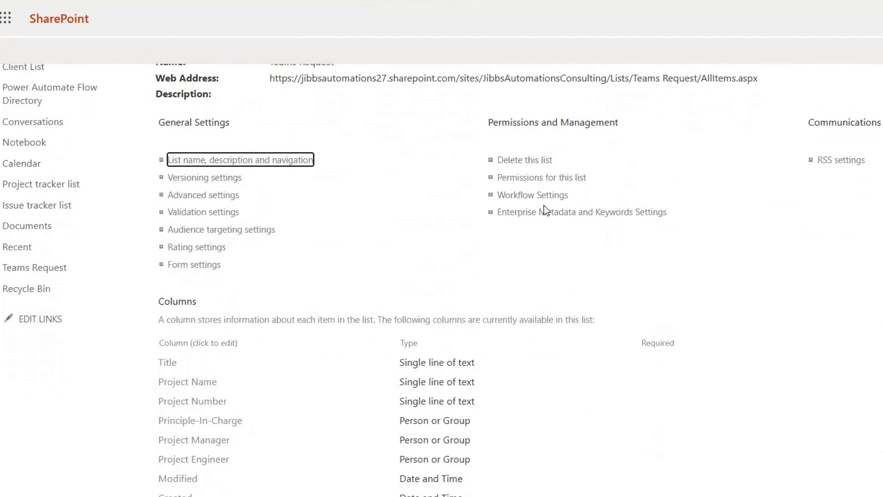
pyautogui.press('Return')
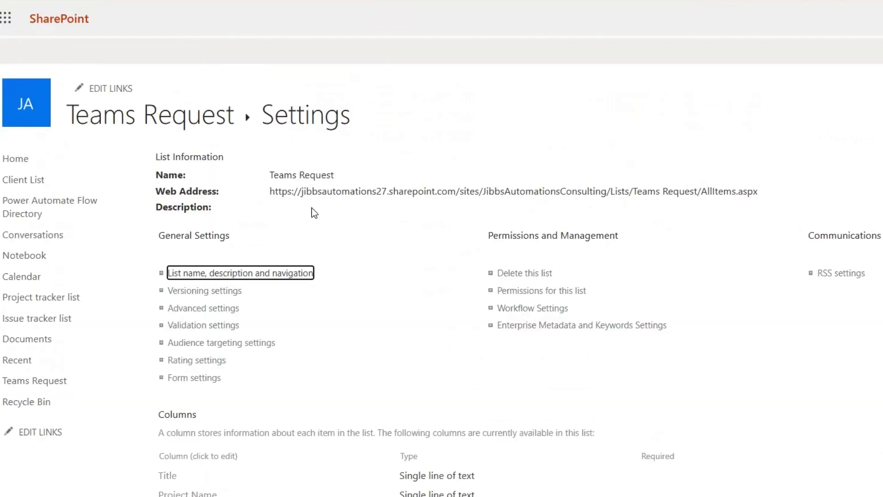
# Set attachments to list items to Disabled in the Teams Request list's advanced settings and confirm the change.
pyautogui.click(220, 307)
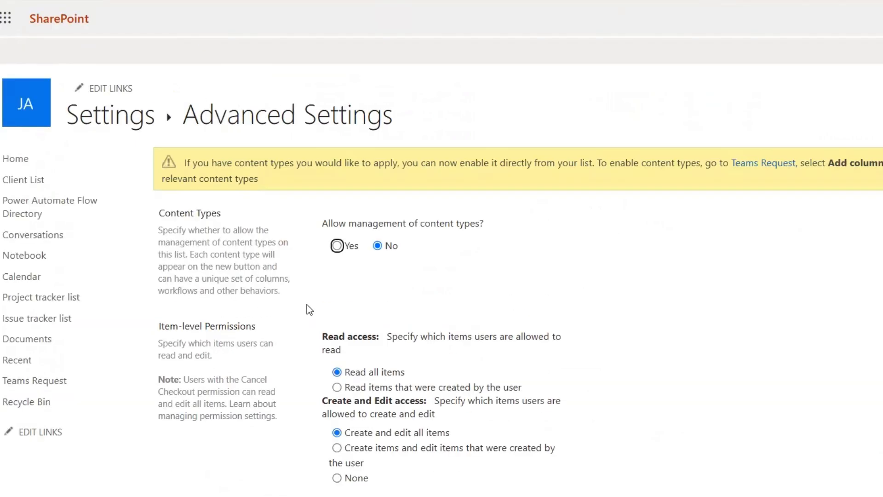
pyautogui.scroll(-5, 449, 280)
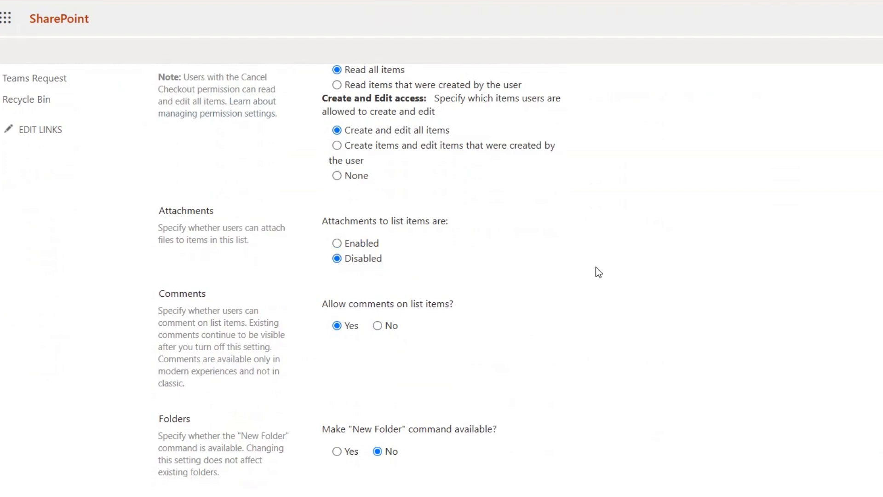
pyautogui.scroll(-15, 597, 267)
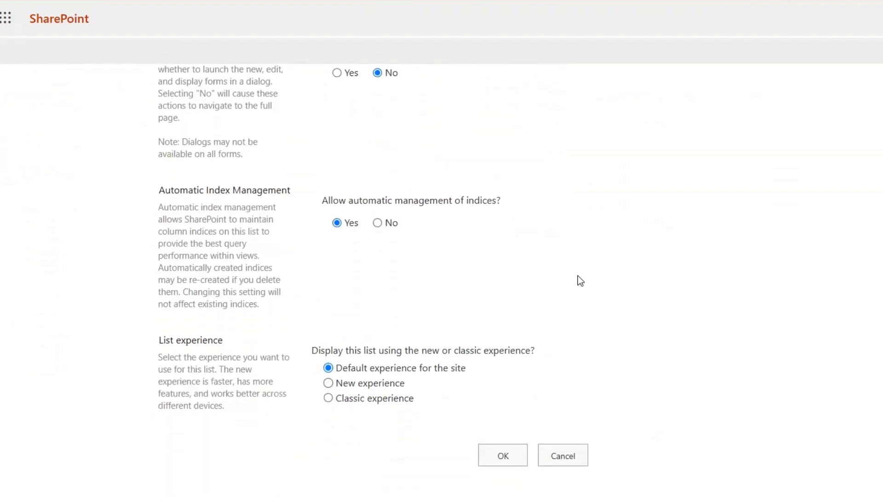
pyautogui.click(503, 460)
pyautogui.click(634, 83)
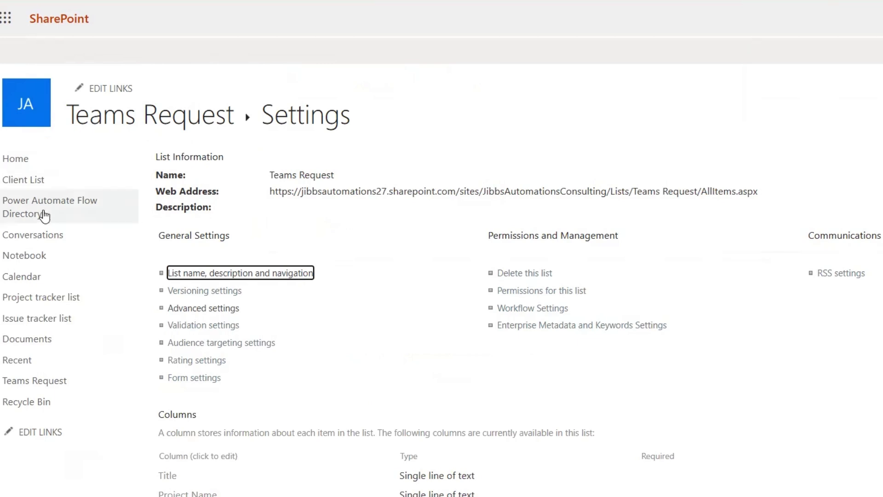
# Return to the Teams Request list and check which fields its new item form shows.
pyautogui.click(39, 382)
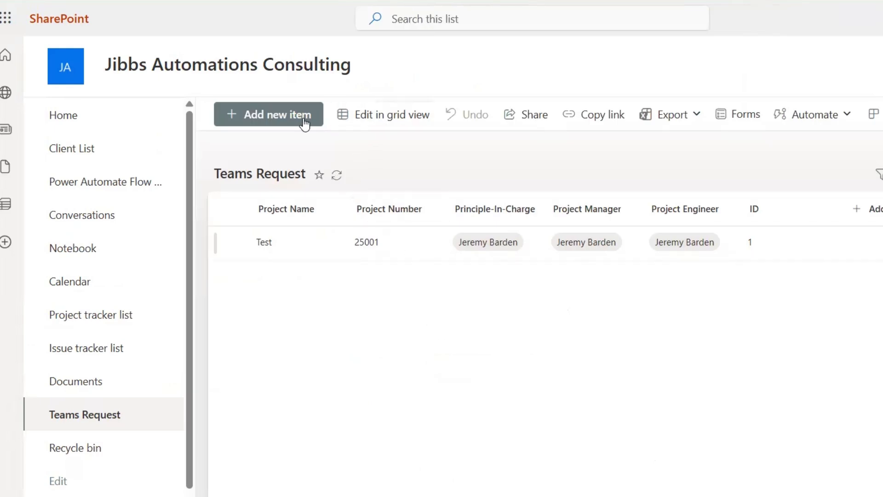
pyautogui.click(270, 117)
pyautogui.scroll(-2, 399, 326)
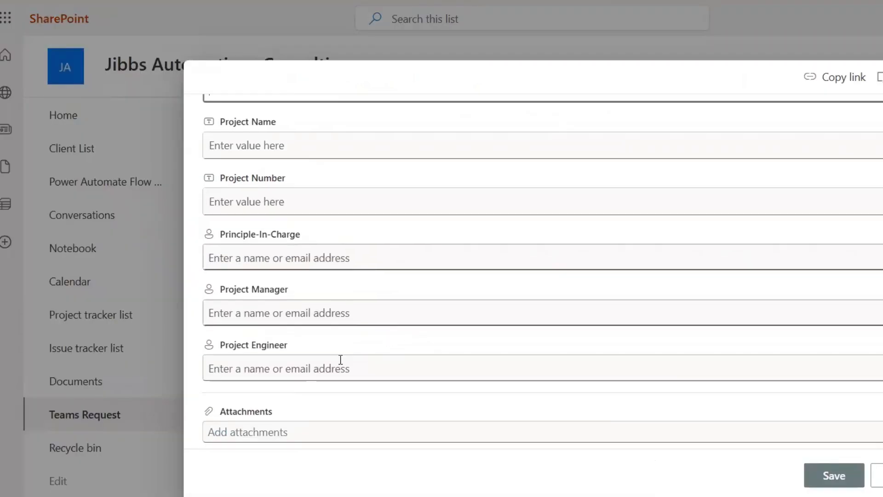
pyautogui.scroll(2, 501, 374)
pyautogui.scroll(-2, 500, 384)
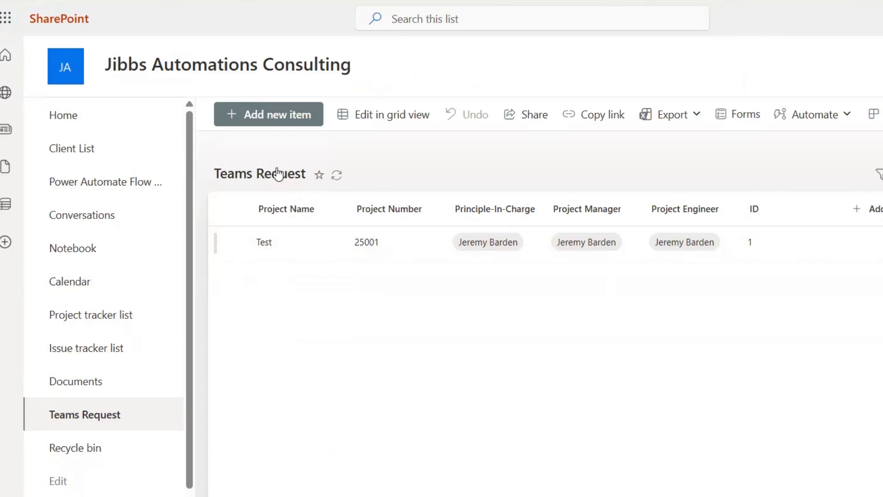
# Add a Teams Request item with Project Name "Tim", Project Number 201050 and a Principle-In-Charge person, save it, and dismiss the feedback survey.
pyautogui.click(246, 115)
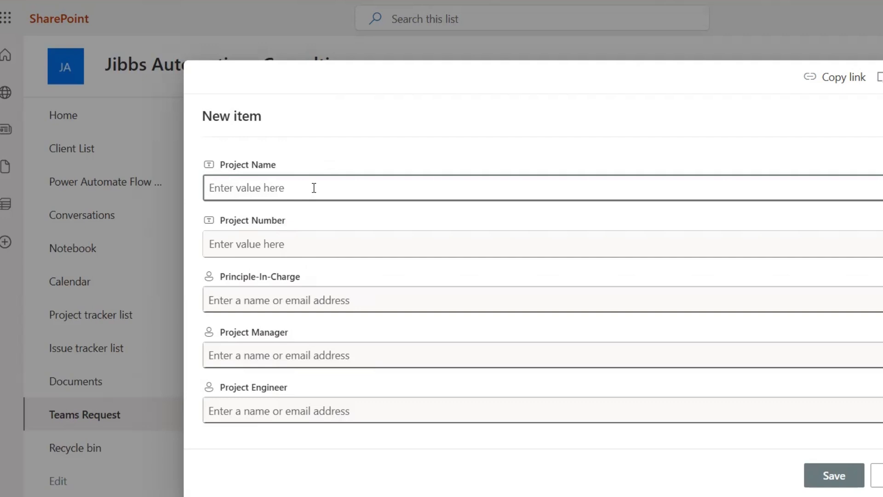
pyautogui.write('Tim')
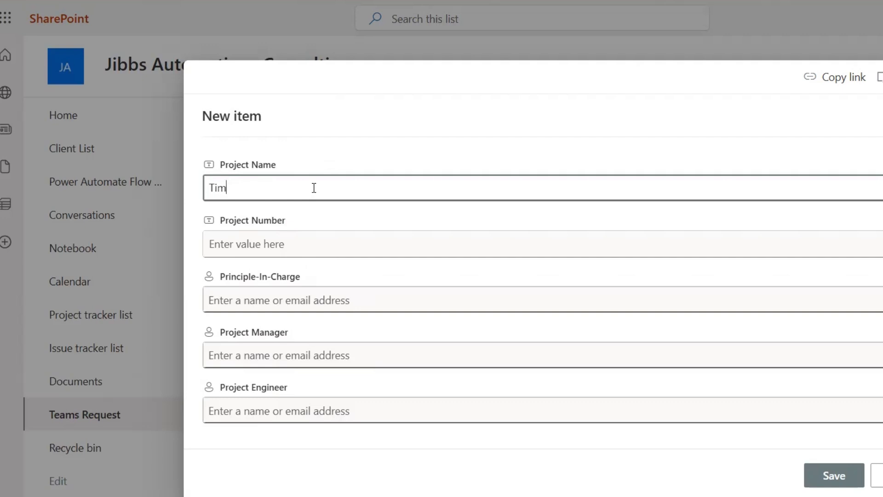
pyautogui.click(267, 240)
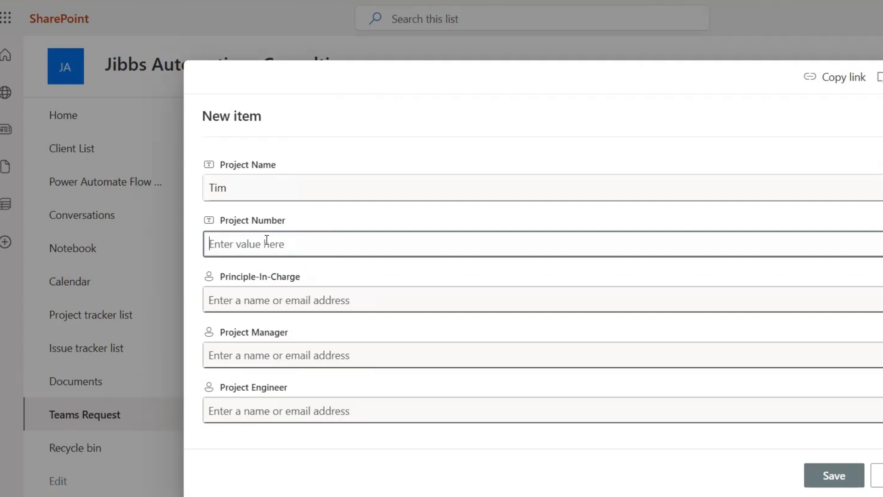
pyautogui.write('201050')
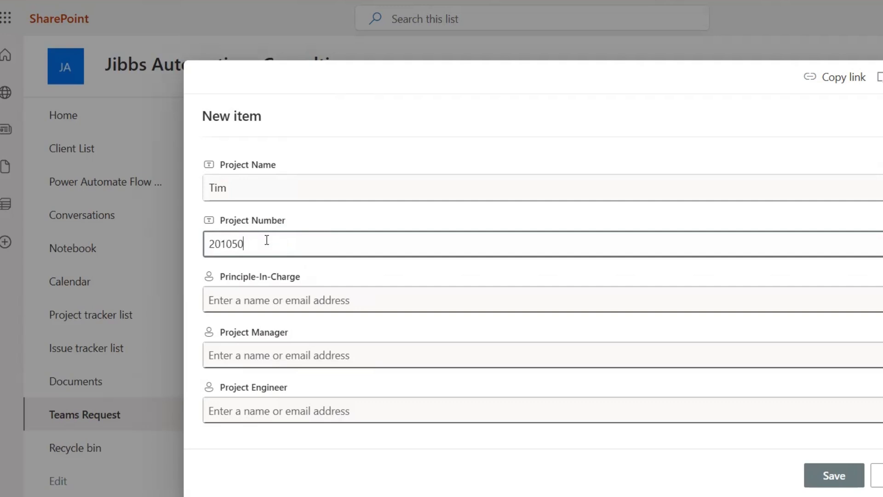
pyautogui.click(295, 289)
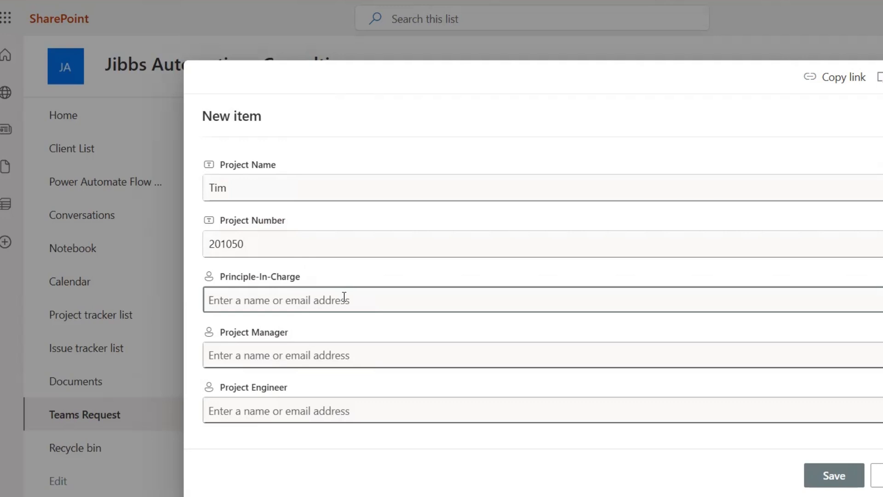
pyautogui.write('jere')
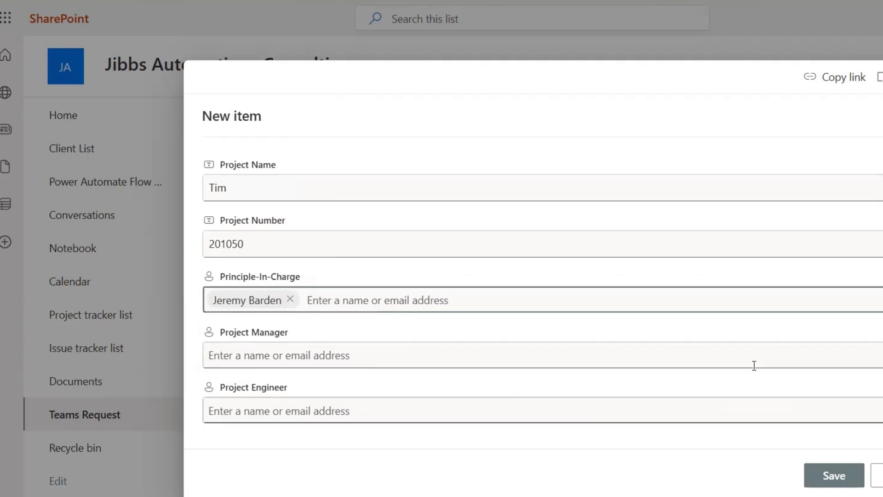
pyautogui.click(835, 478)
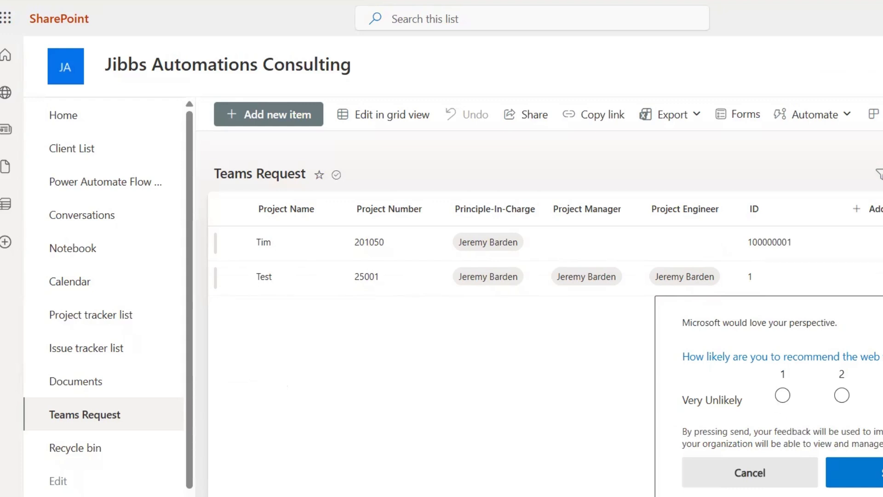
pyautogui.press('Escape')
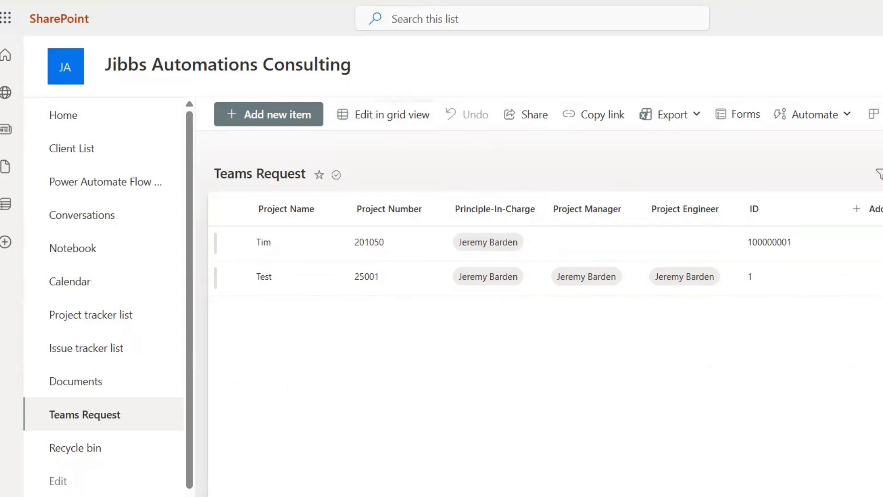
# Switch to Power Automate, return to the Teams Request parent flow's details page, and dismiss its ready message so it is not shown again.
pyautogui.click(260, 1)
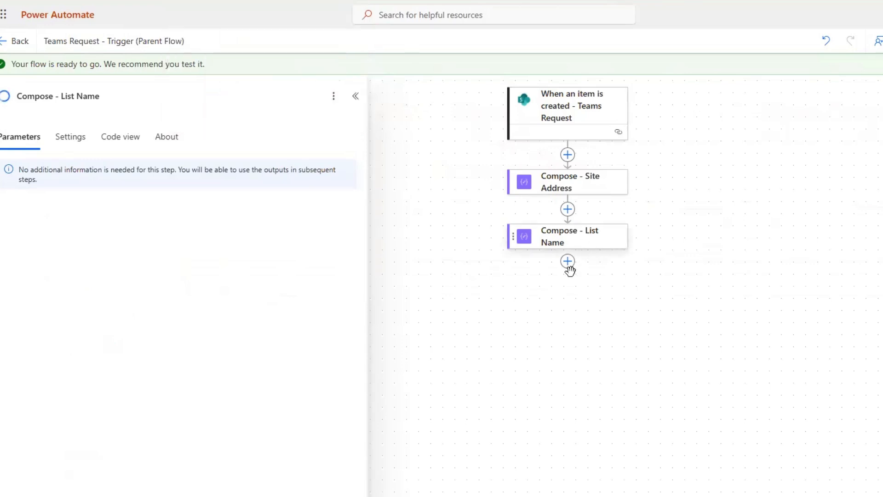
pyautogui.click(4, 45)
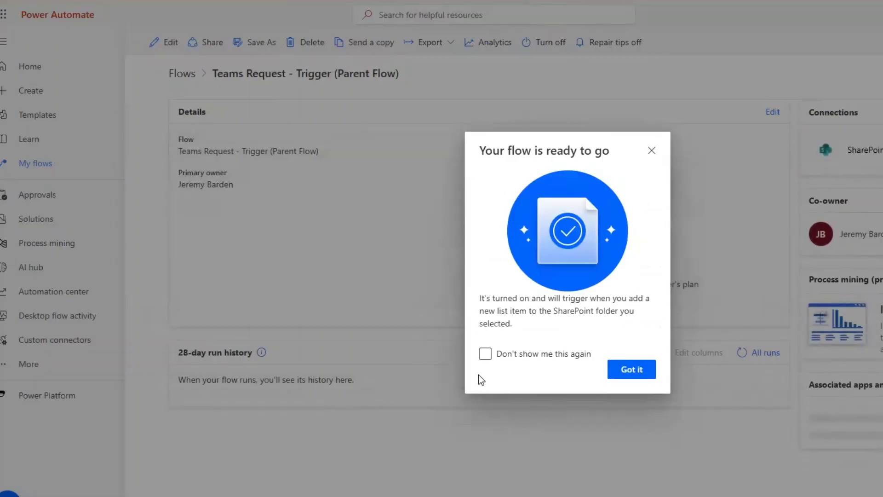
pyautogui.click(486, 354)
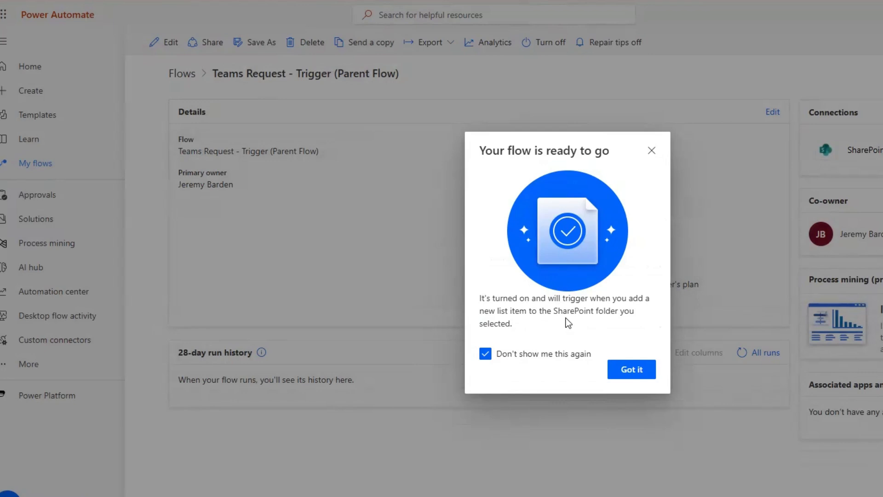
pyautogui.click(641, 371)
# Refresh the parent flow's 28-day run history and open the latest run.
pyautogui.click(743, 355)
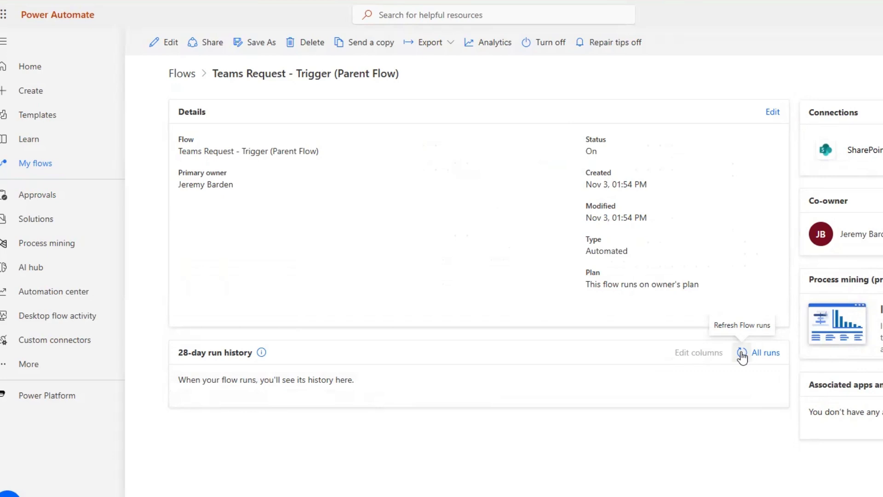
pyautogui.click(742, 354)
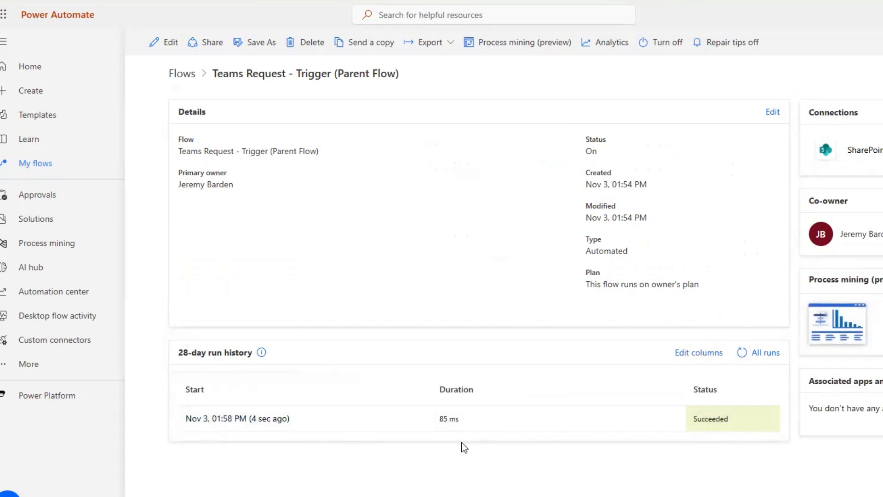
pyautogui.click(246, 418)
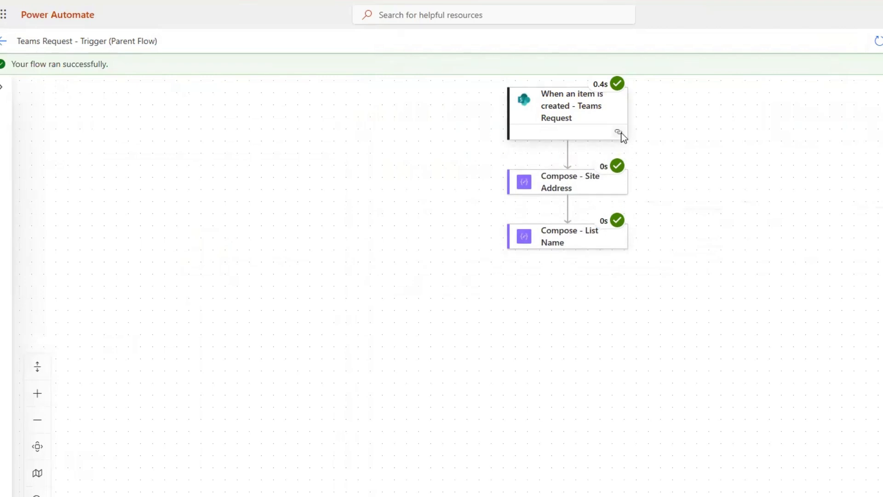
# Examine the run's full inputs and outputs for Compose - Site Address, plus the results for Compose - List Name.
pyautogui.click(580, 190)
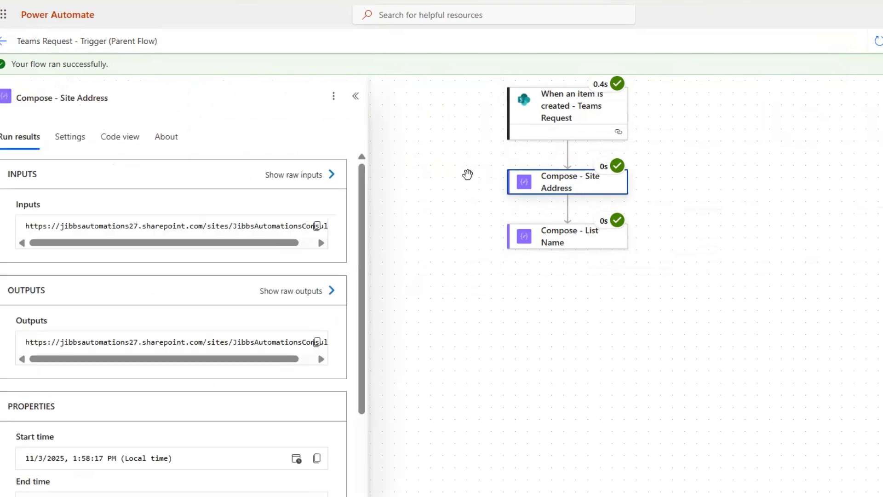
pyautogui.moveTo(94, 249); pyautogui.dragTo(575, 244)
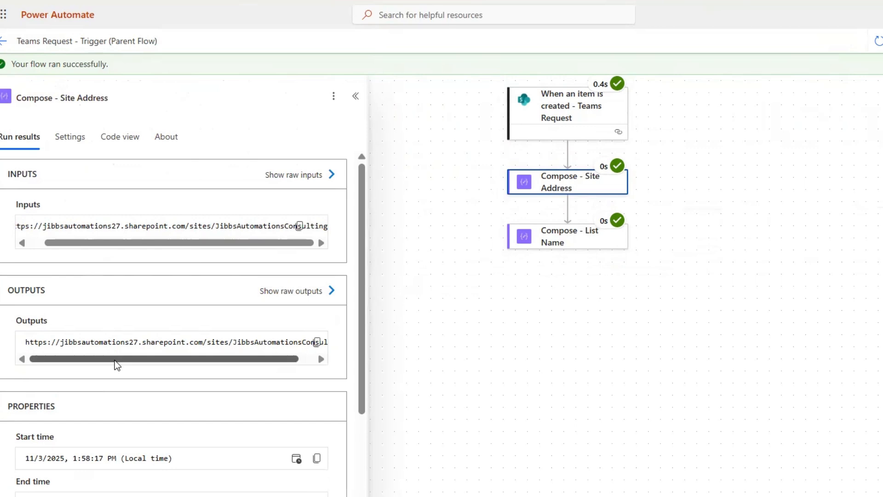
pyautogui.moveTo(115, 361); pyautogui.dragTo(290, 363)
pyautogui.click(561, 245)
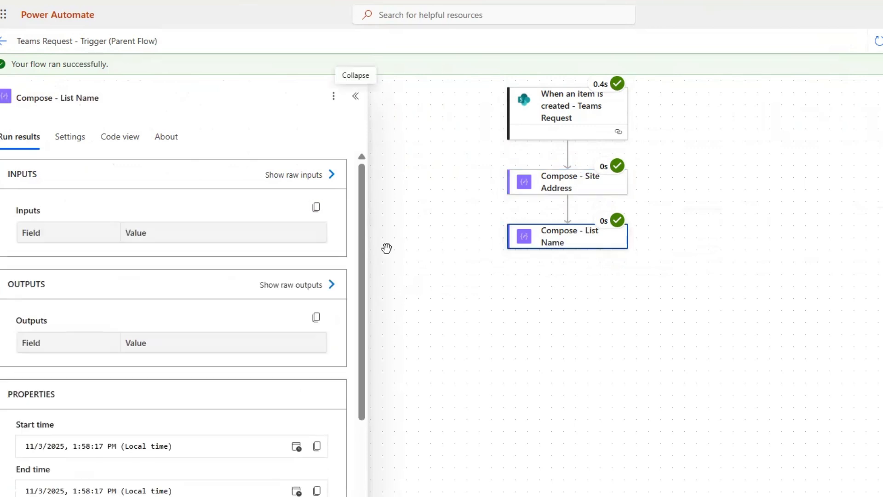